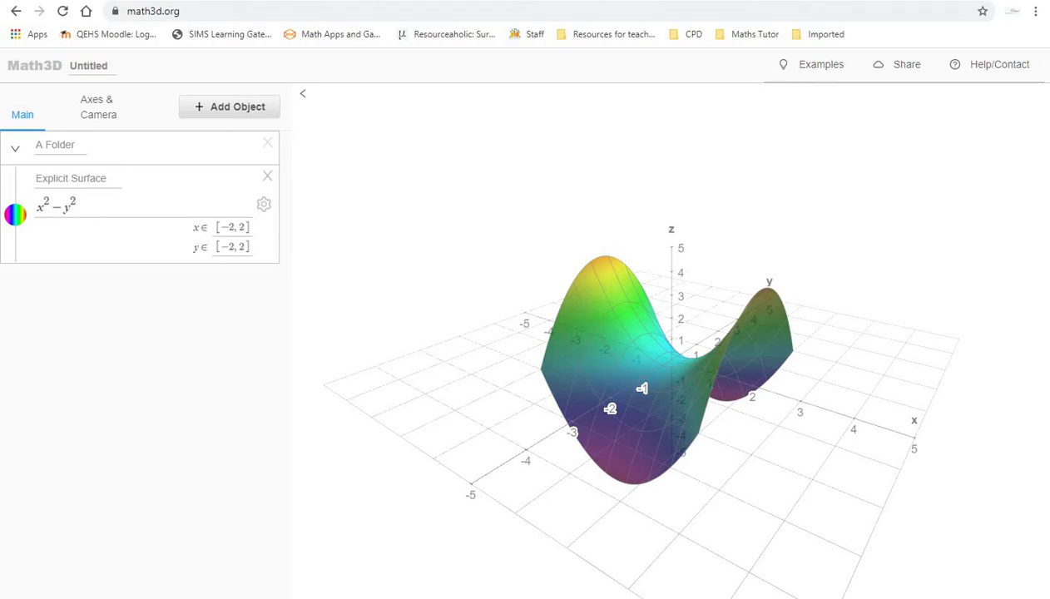
Try extending the saddle surface's x range to [-3, 2], and restore it to [-2, 2]
left_click(226, 227)
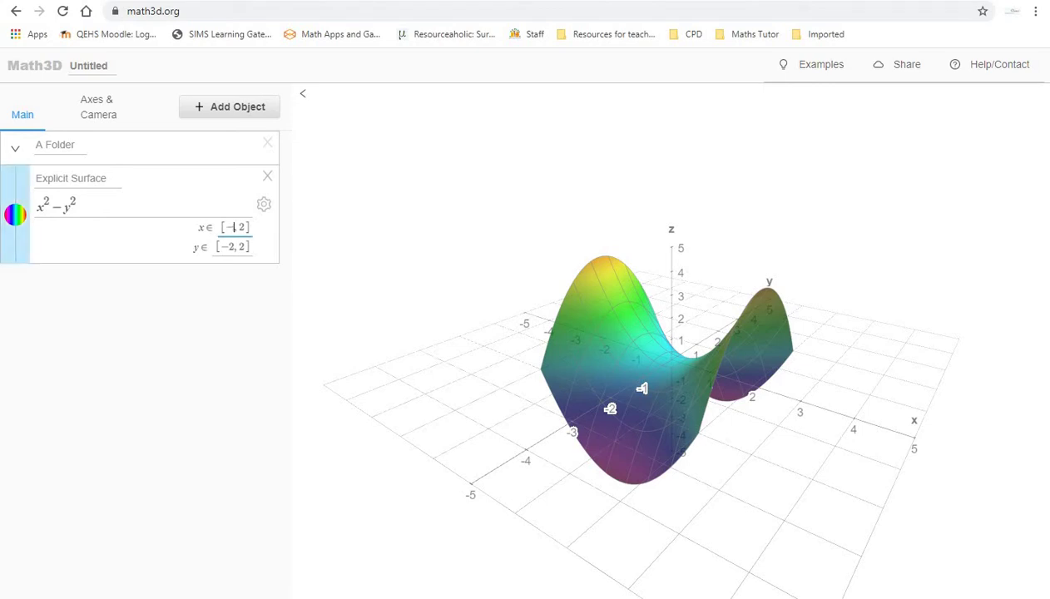
type("3")
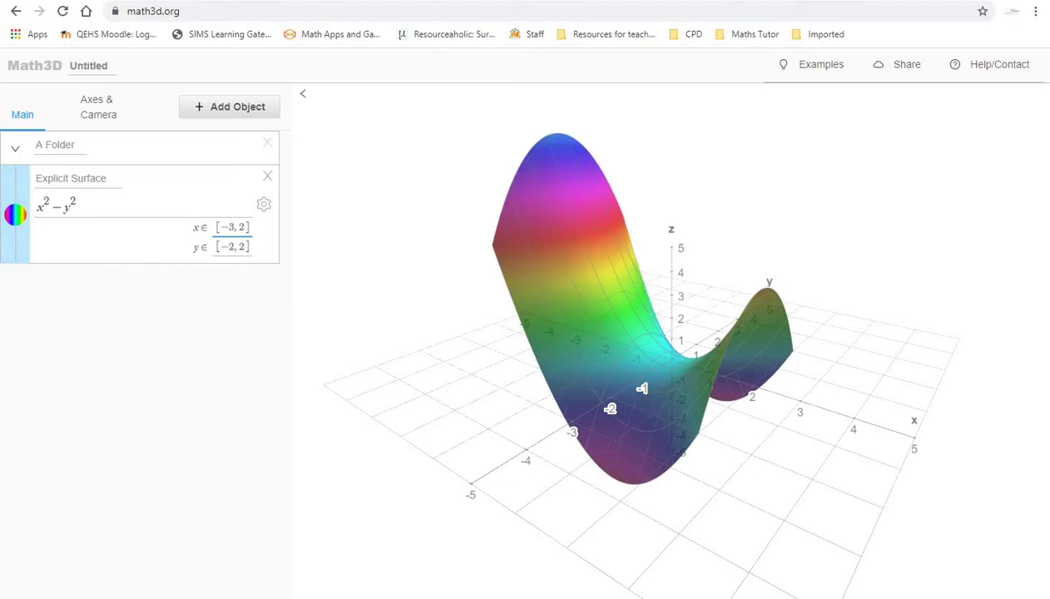
key("BackSpace")
type("2")
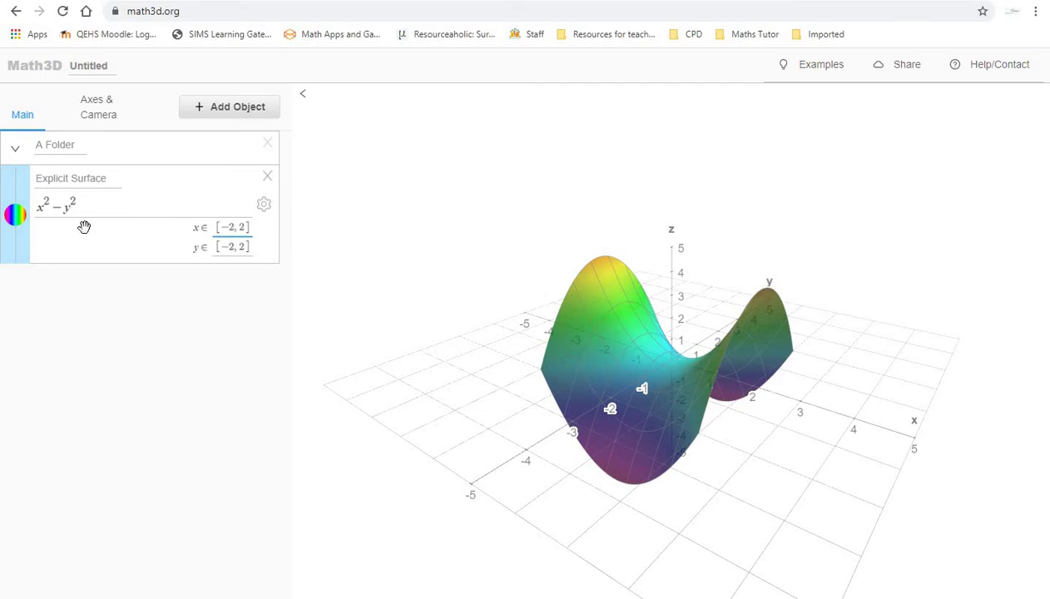
Add a point at the origin [0,0,0] and set its size to 30
left_click(242, 110)
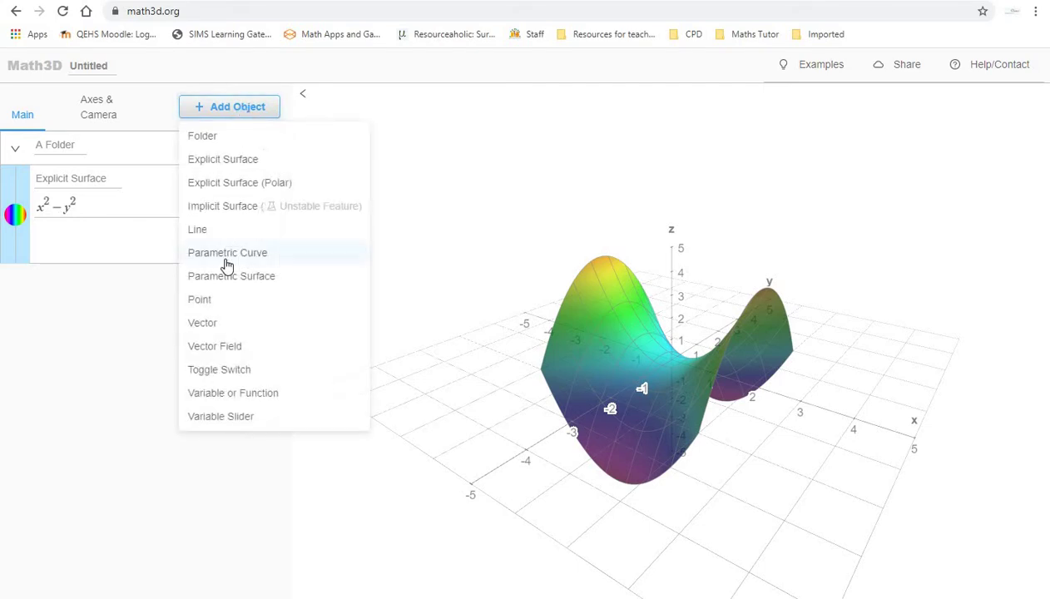
left_click(213, 310)
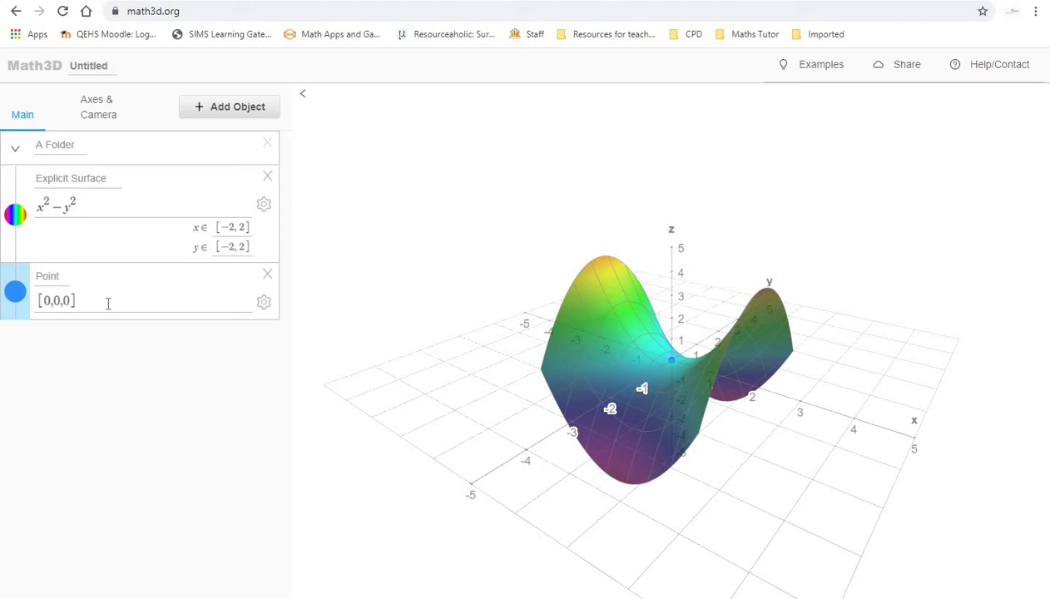
left_click(264, 303)
left_click(467, 342)
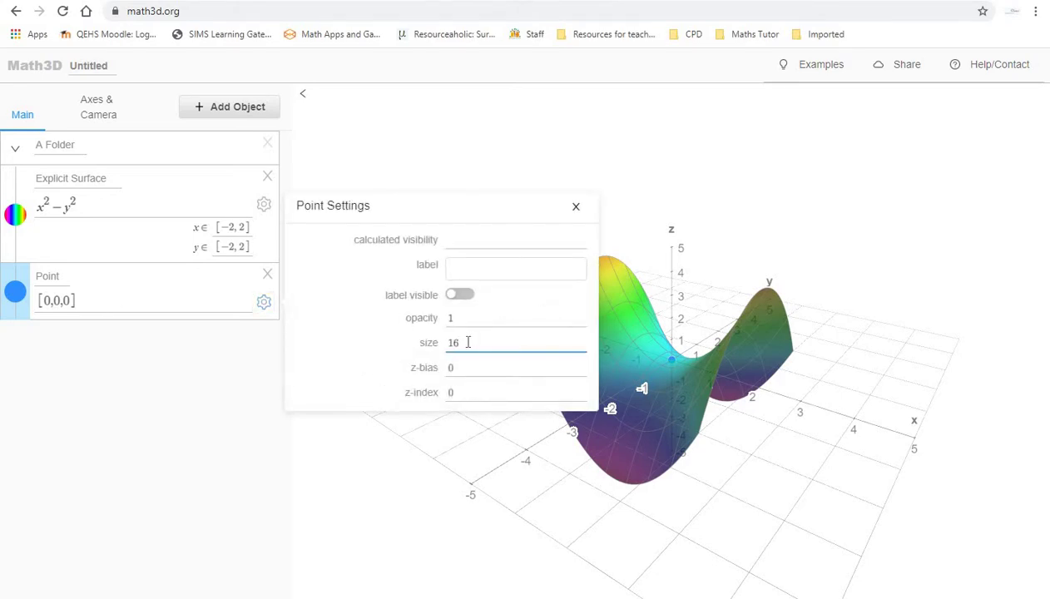
key("BackSpace")
key("BackSpace")
type("30")
left_click(417, 487)
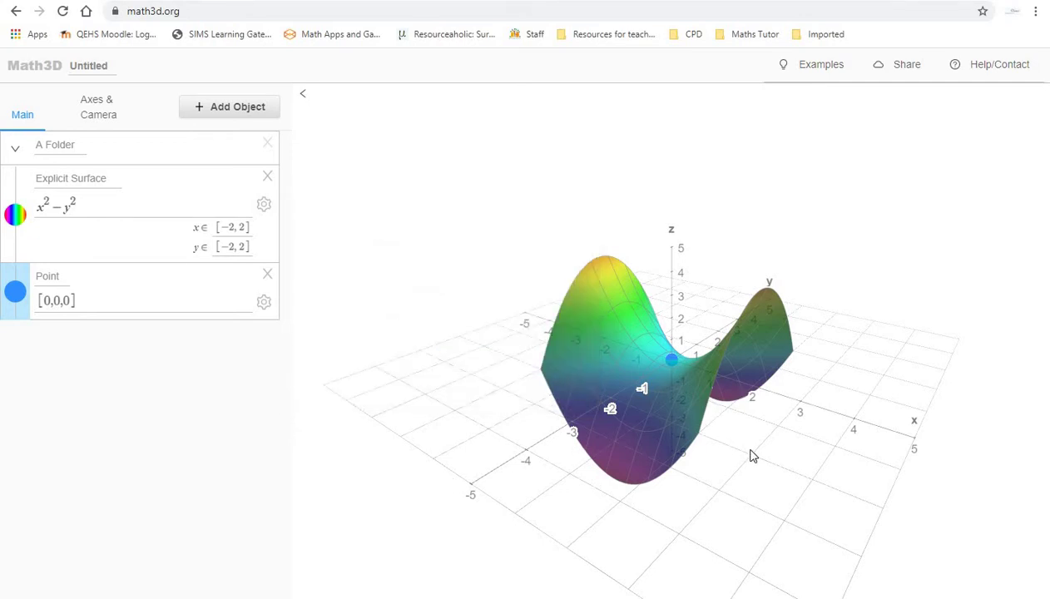
mouse_move(751, 456)
left_mouse_down()
mouse_move(822, 492)
mouse_move(825, 524)
mouse_move(749, 439)
left_mouse_up()
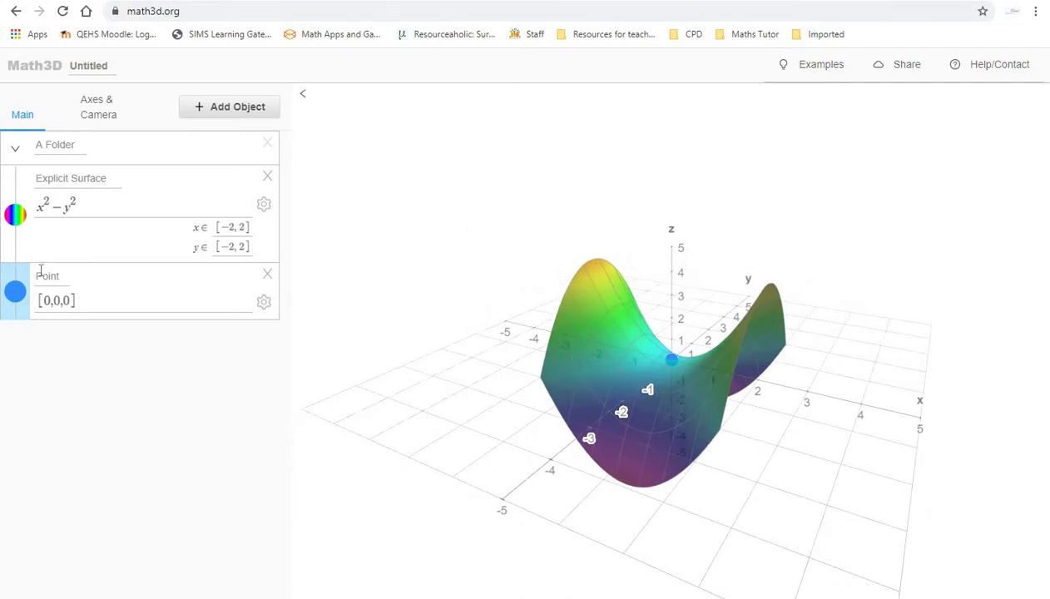
Toggle the saddle surface's visibility off and on, and recolour it yellow after trying red
left_click(20, 221)
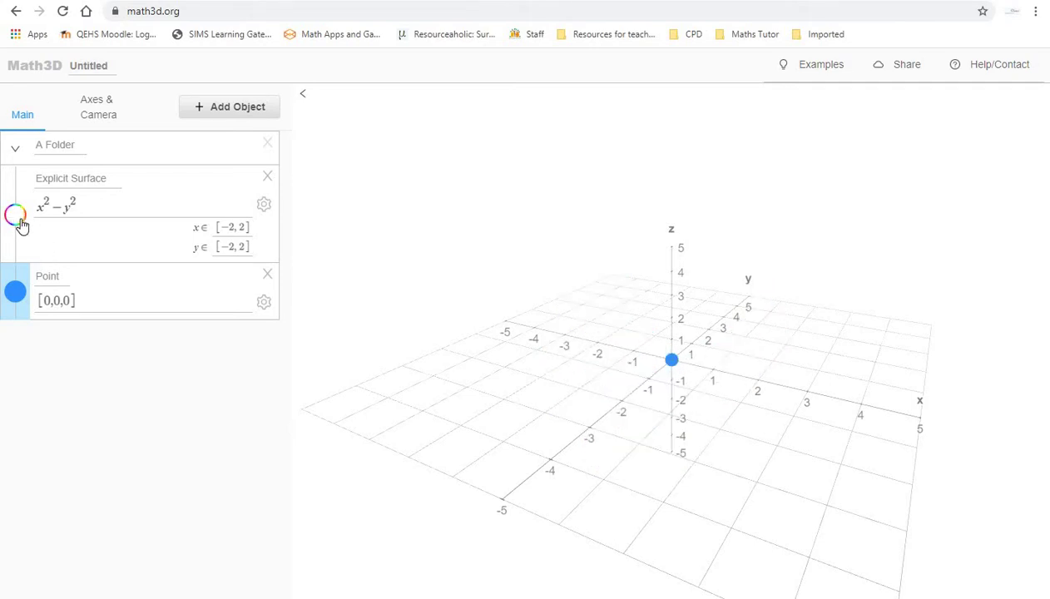
left_click(17, 218)
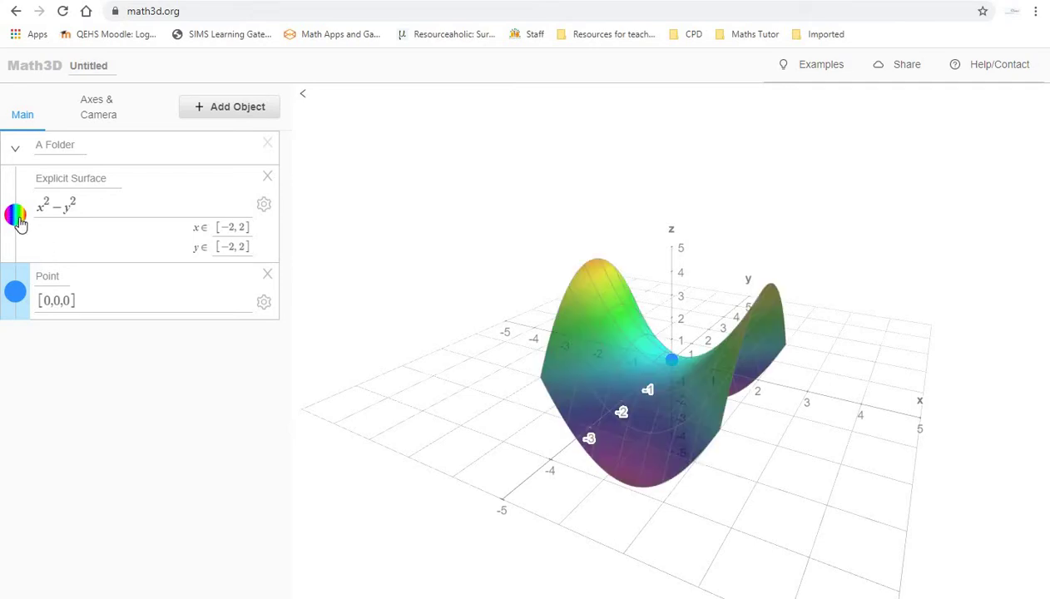
mouse_move(20, 223)
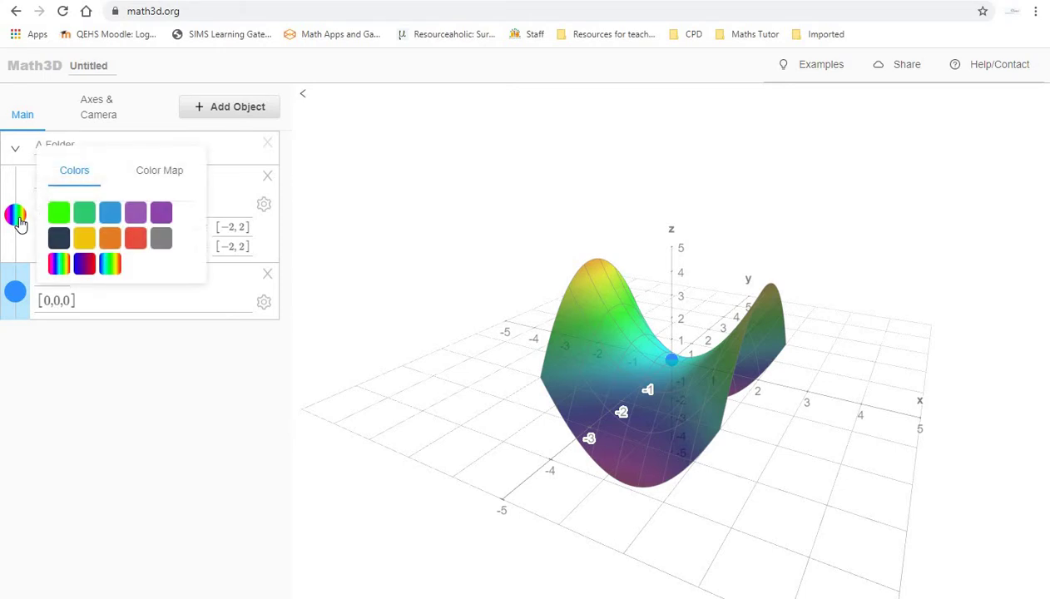
left_click(138, 243)
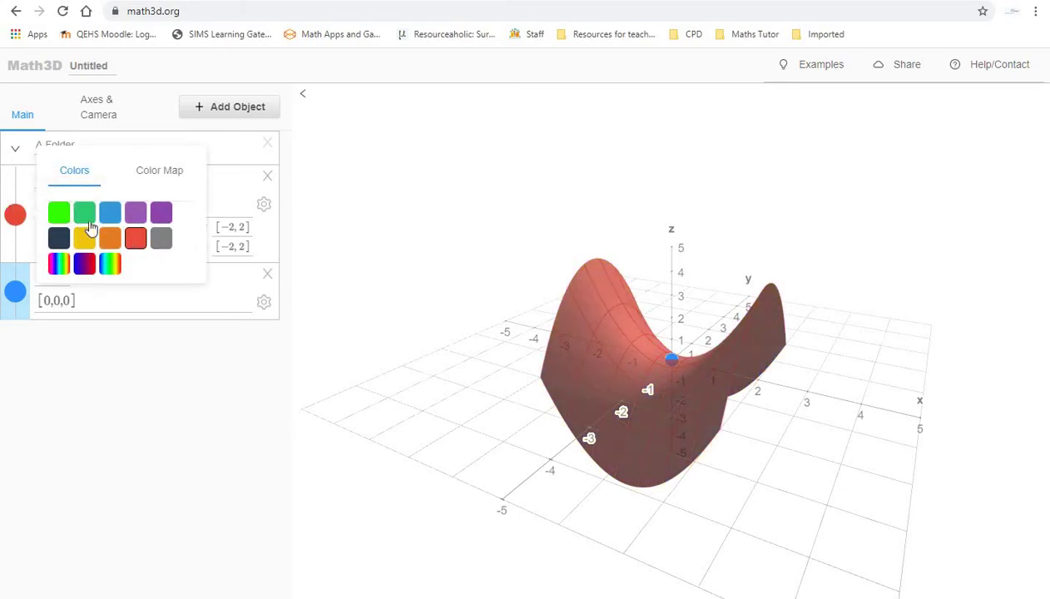
left_click(84, 238)
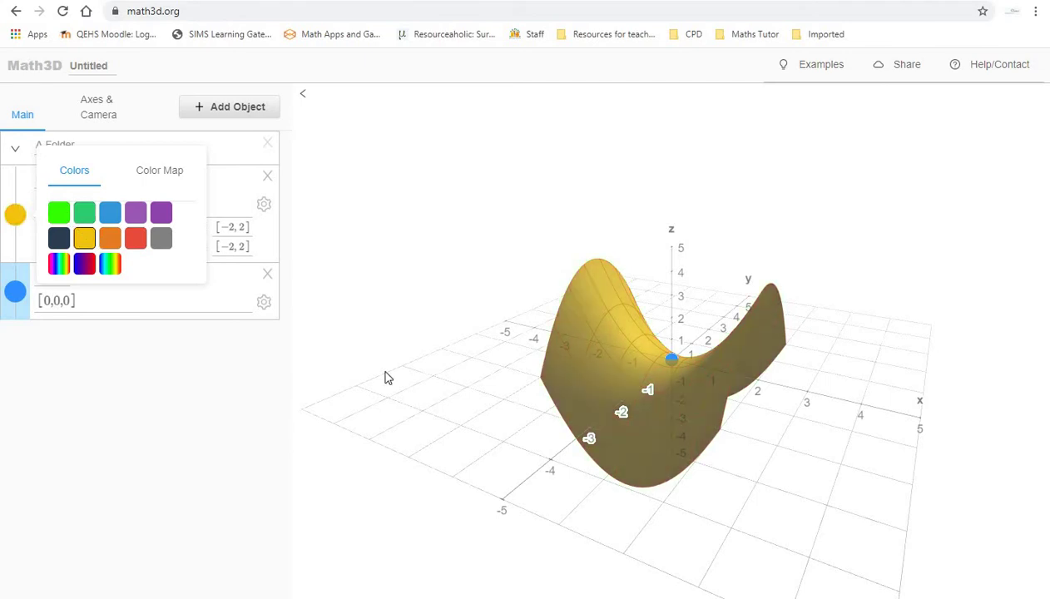
left_click(264, 429)
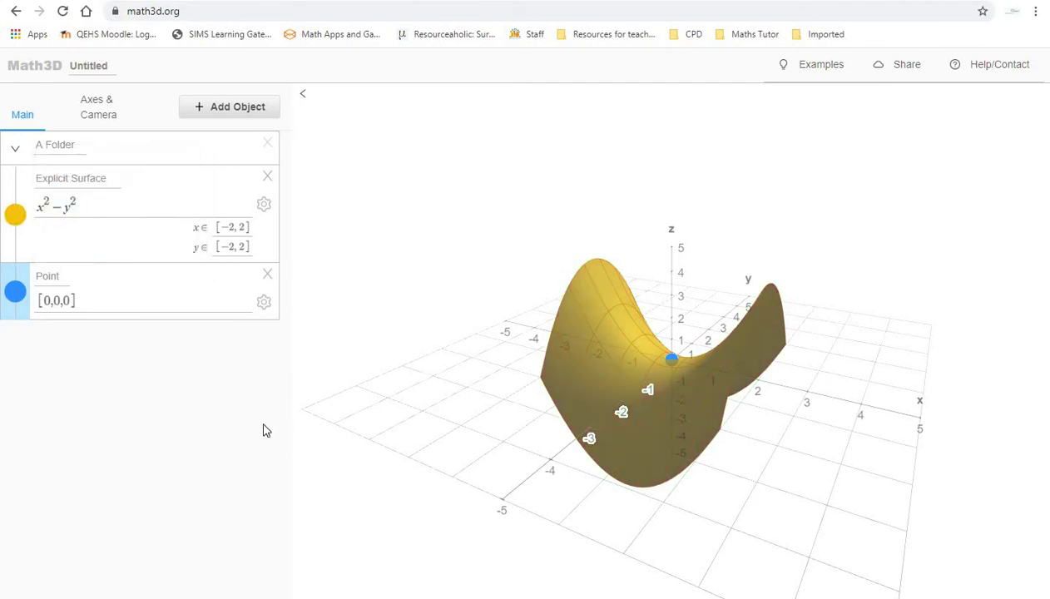
Delete the point at the origin
left_click_drag(754, 533, 736, 472)
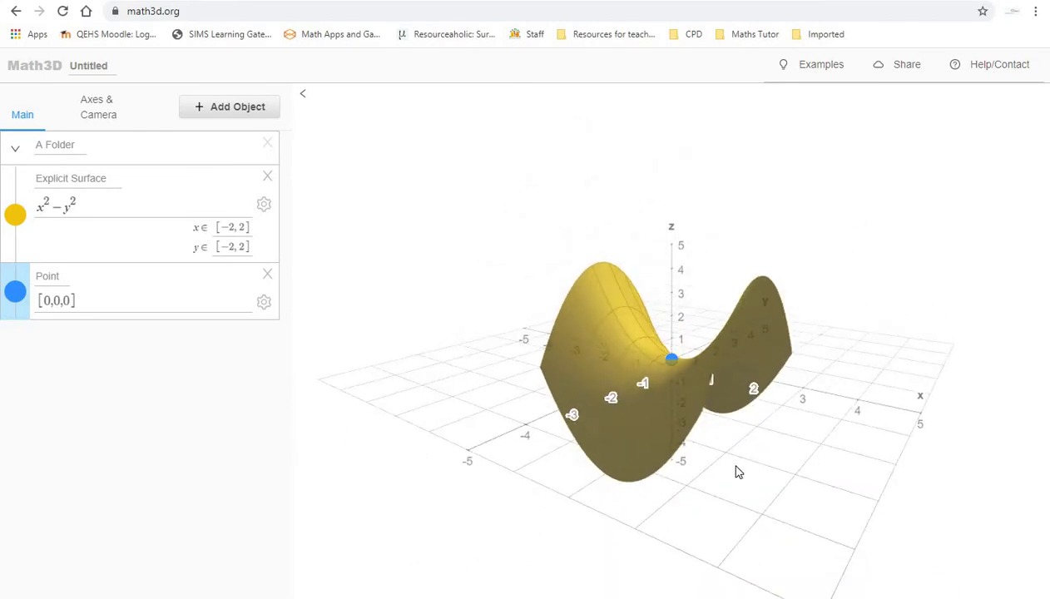
left_click(267, 277)
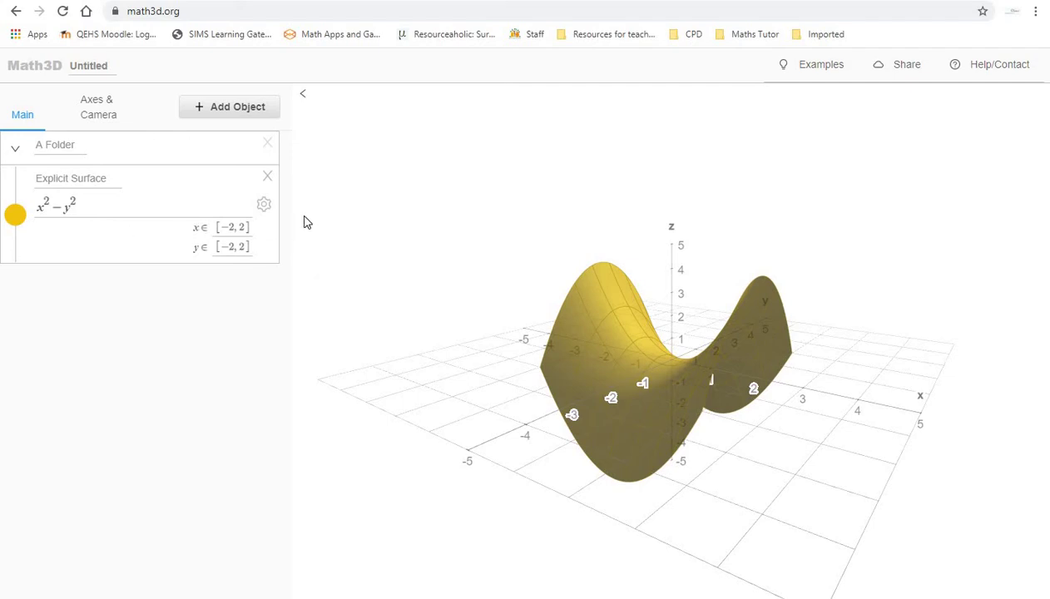
Add a second explicit surface and replace its expression with 0 to make a horizontal plane through the saddle
left_click(253, 111)
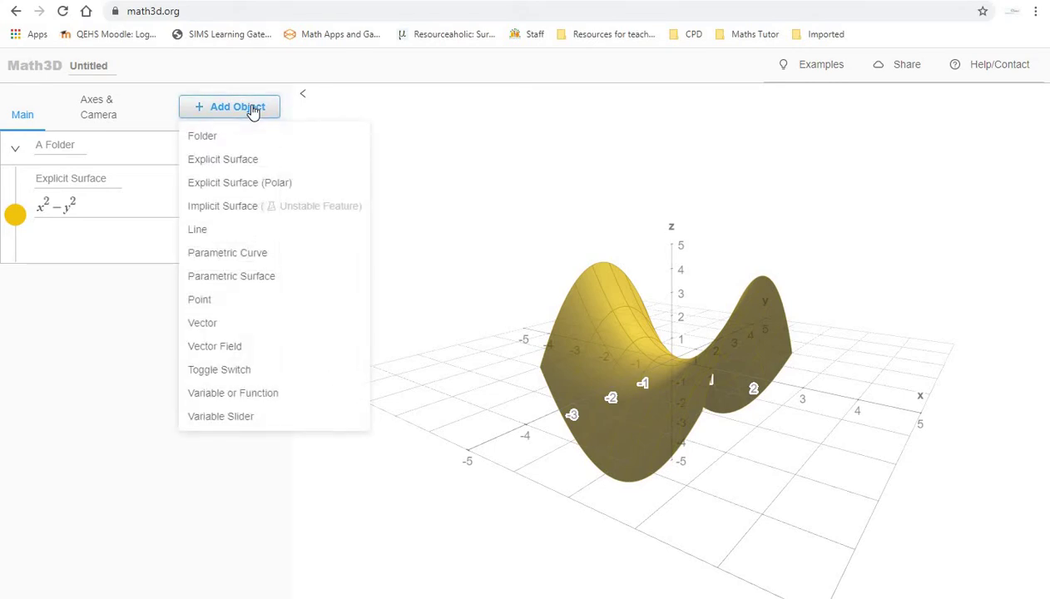
left_click(249, 159)
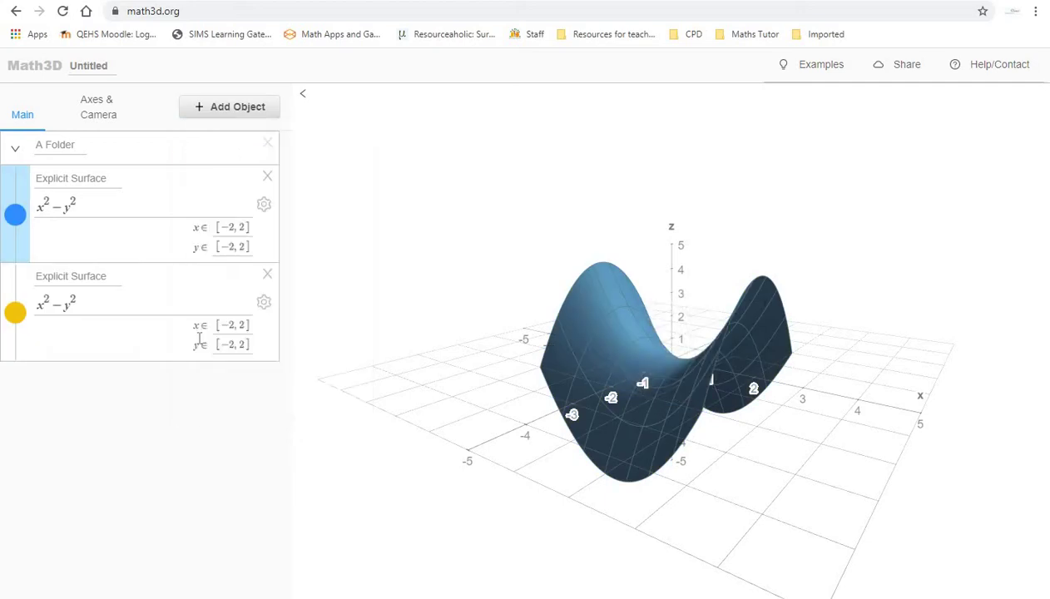
left_click(81, 305)
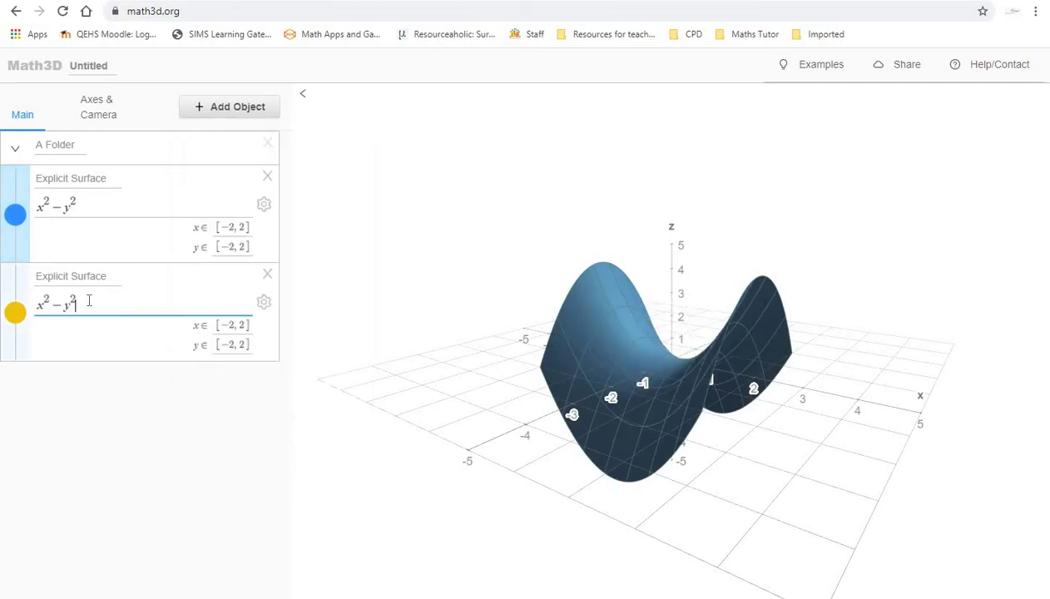
left_click(100, 206)
key("BackSpace")
key("BackSpace")
key("BackSpace")
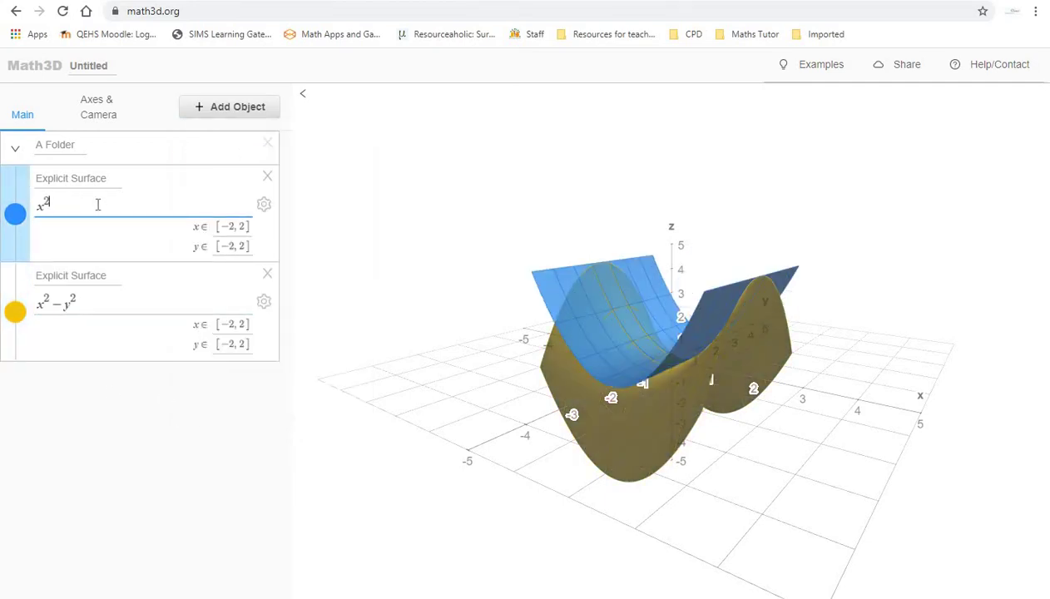
key("BackSpace")
key("BackSpace")
key("BackSpace")
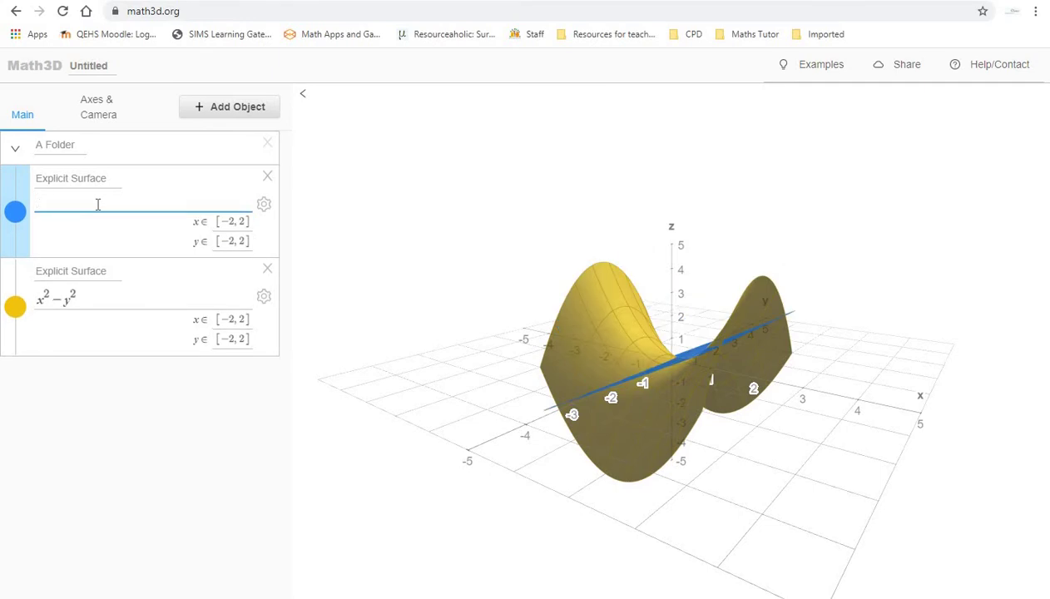
type("0")
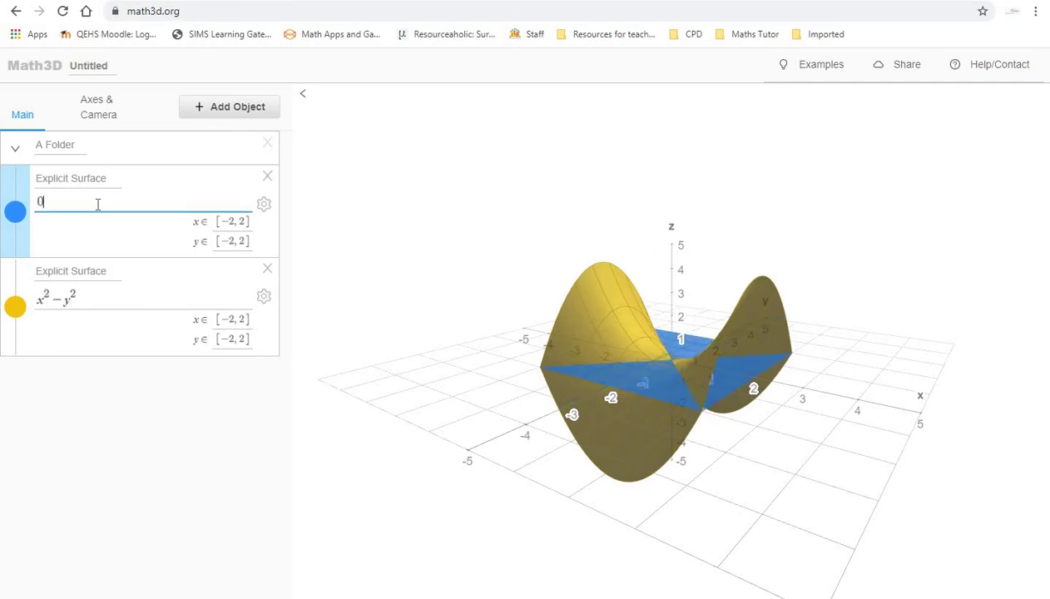
Change the blue horizontal plane's expression to 1 and to -1 to compare its sections of the saddle from above
left_click_drag(507, 475, 583, 516)
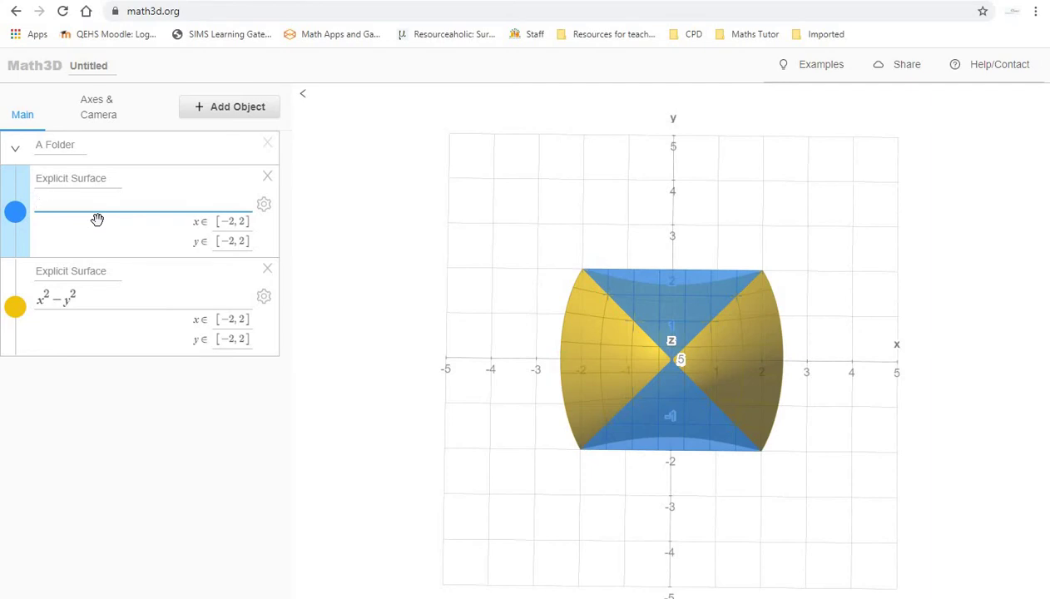
type("1")
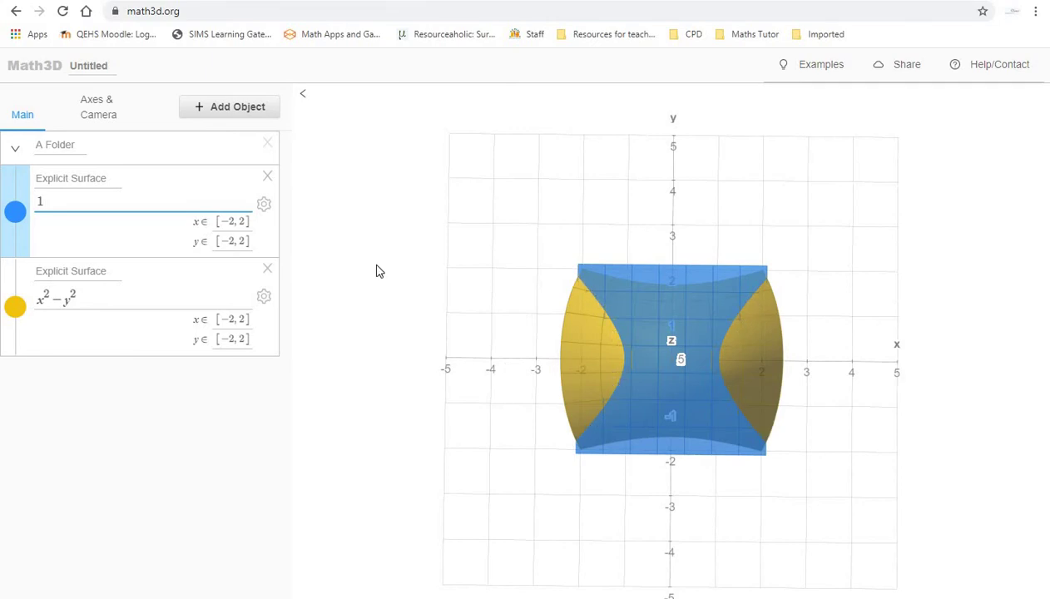
key("BackSpace")
type("-1")
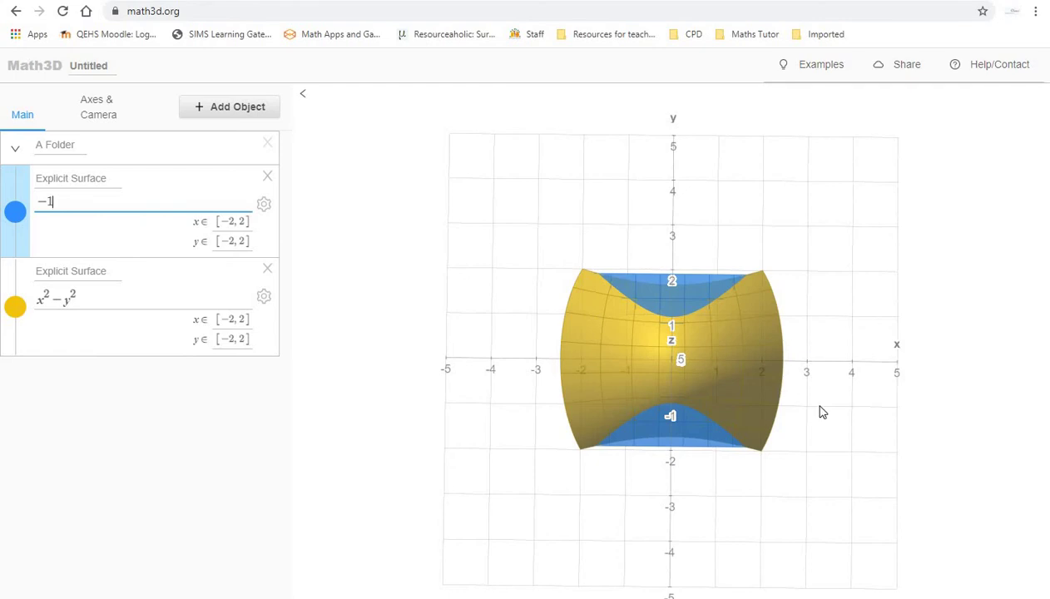
Inspect the plane's intersection with the saddle from below and from the side, and delete the blue plane
left_click_drag(839, 468, 851, 264)
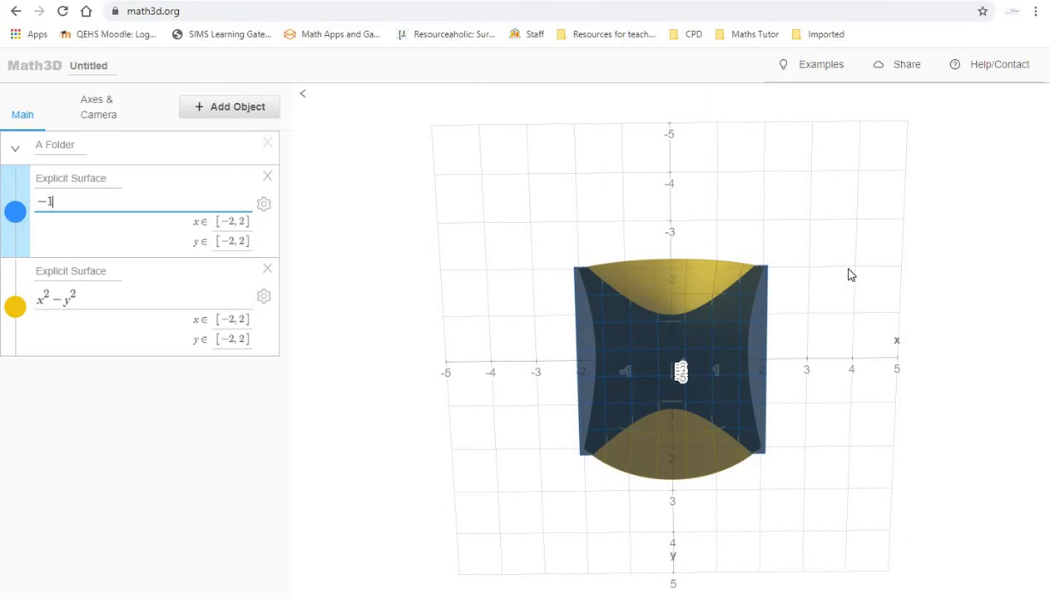
left_click_drag(851, 275, 878, 460)
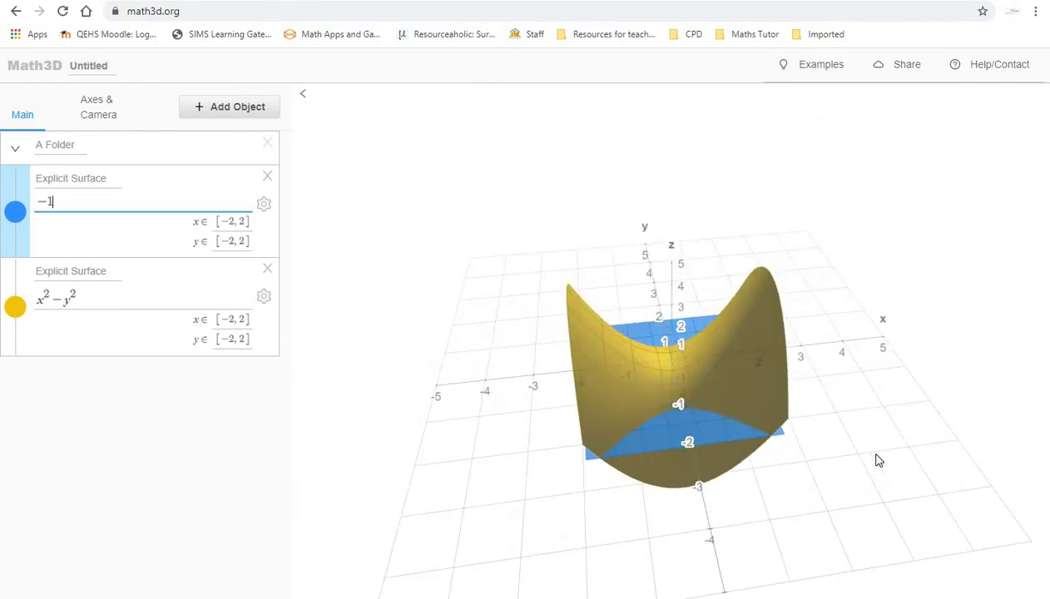
left_click_drag(755, 495, 683, 459)
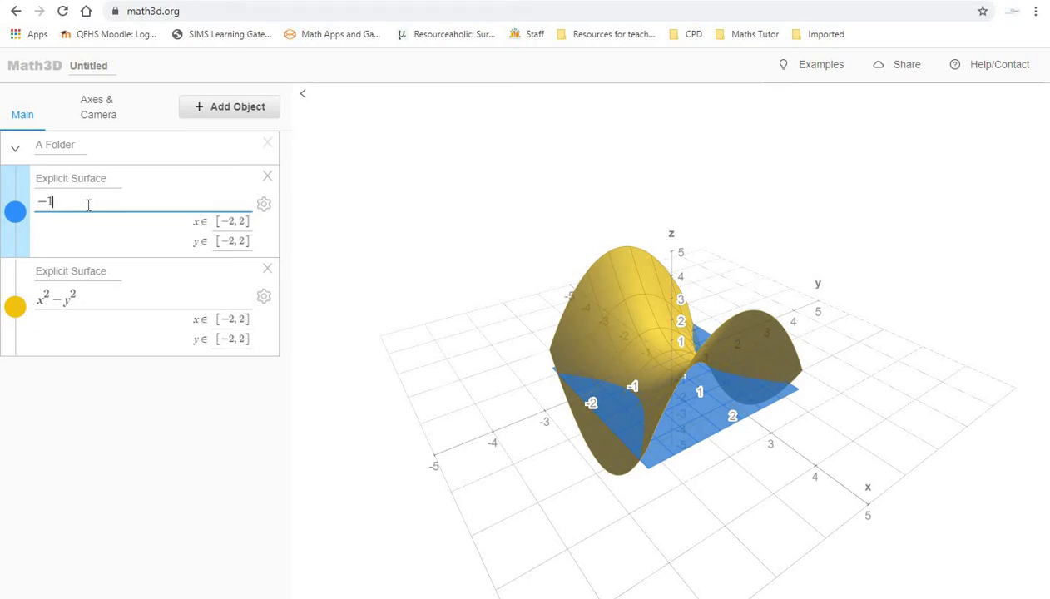
left_click(267, 178)
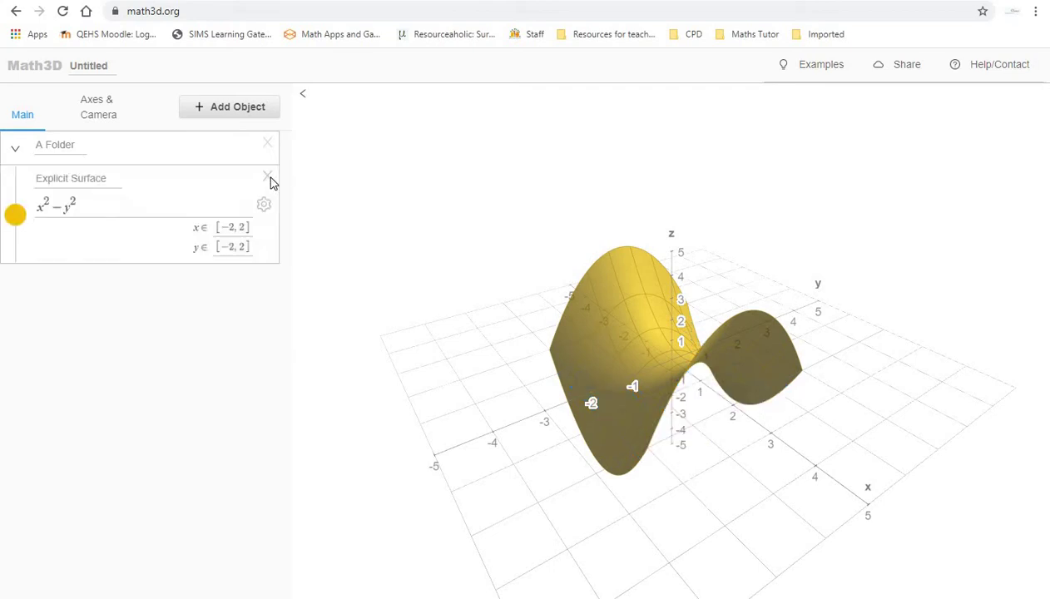
Add a parametric surface and set its expression to [u,1,v] to make a vertical plane at y = 1
left_click(245, 109)
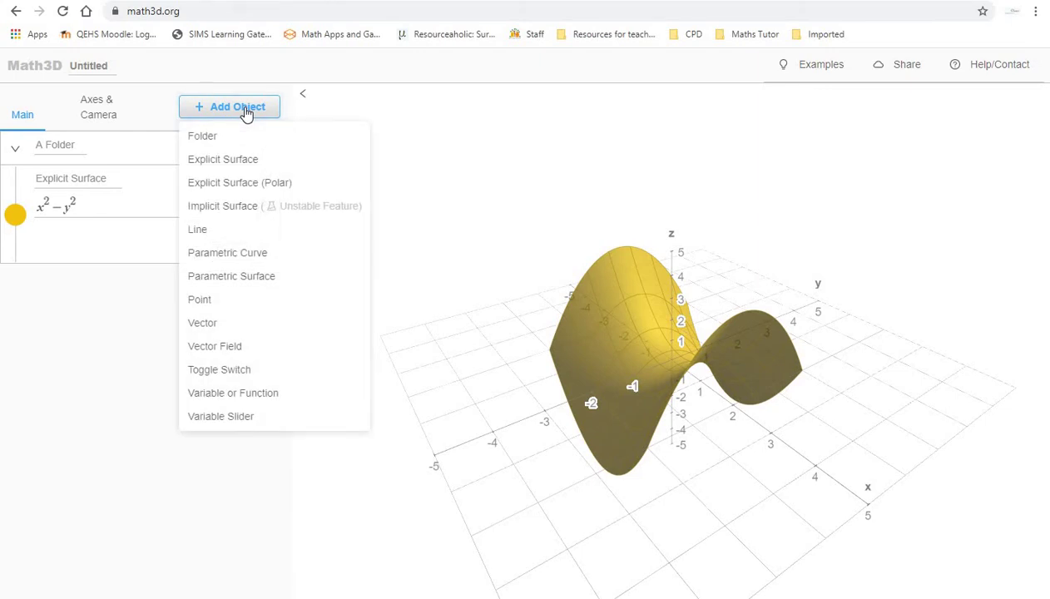
left_click(257, 283)
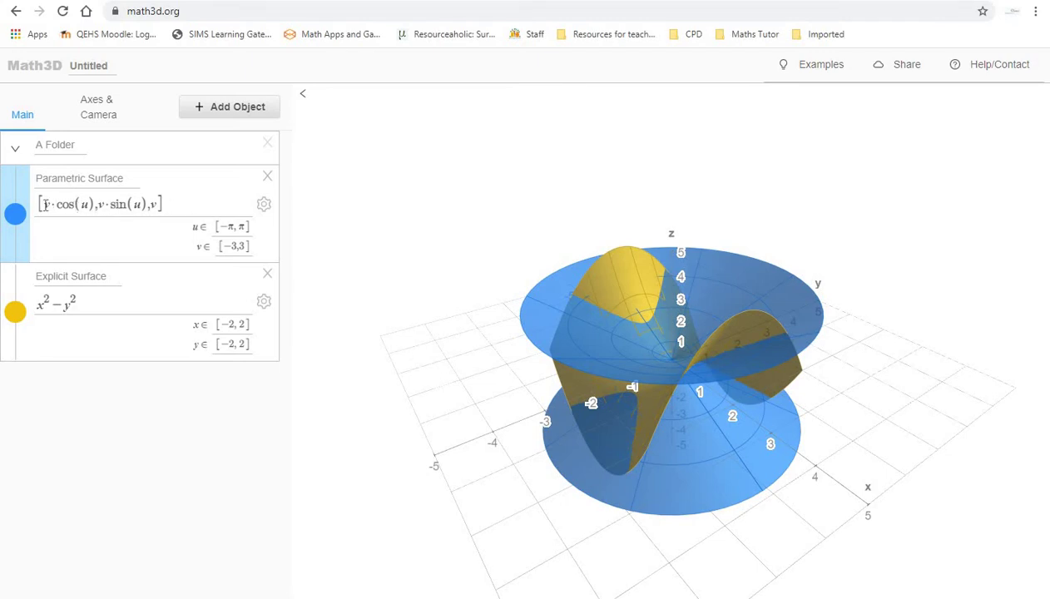
left_click_drag(45, 204, 92, 208)
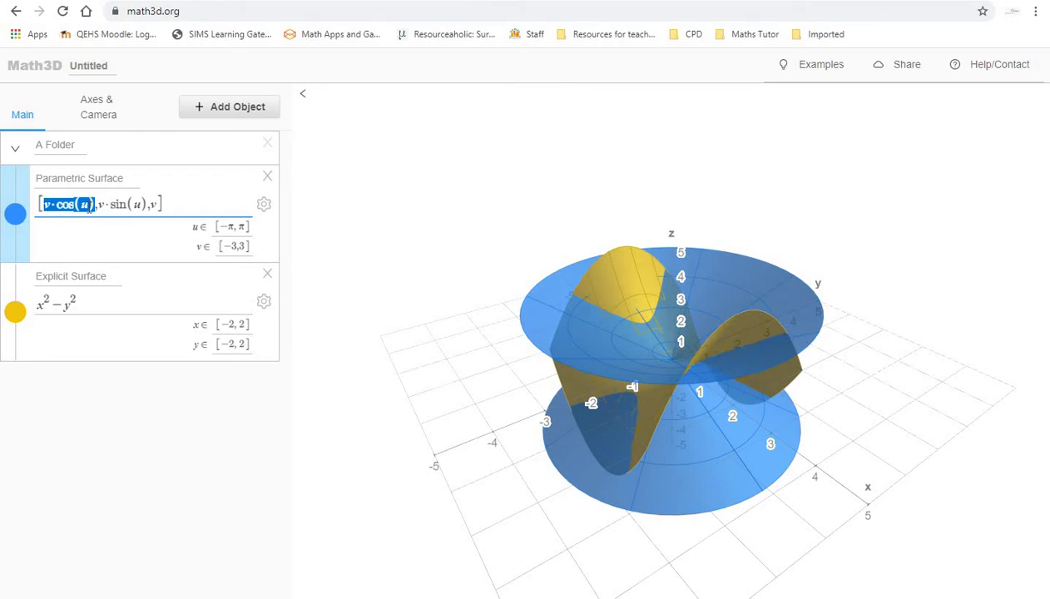
type("u")
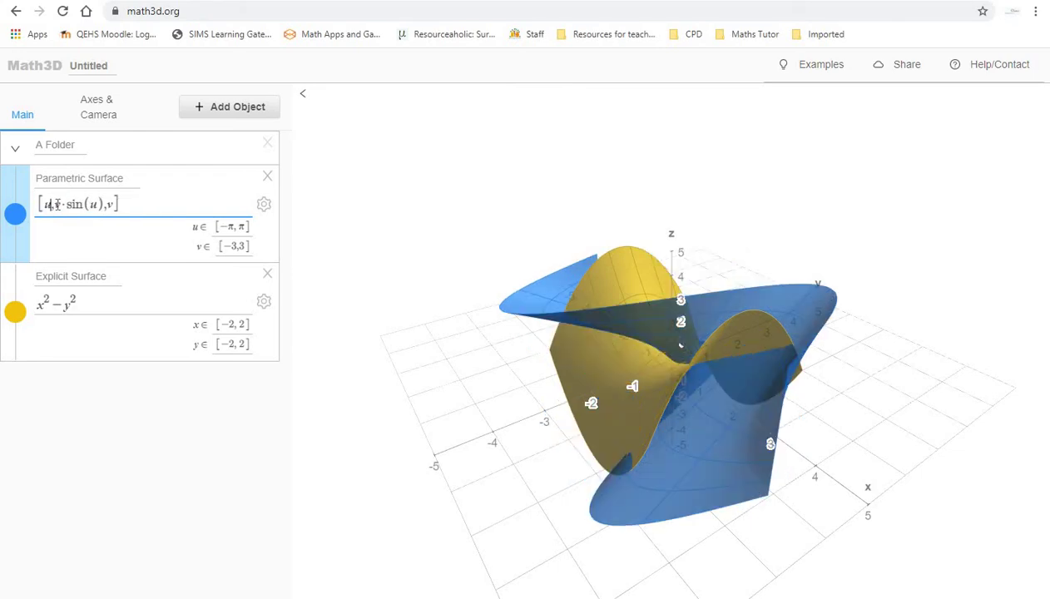
left_click_drag(54, 204, 102, 205)
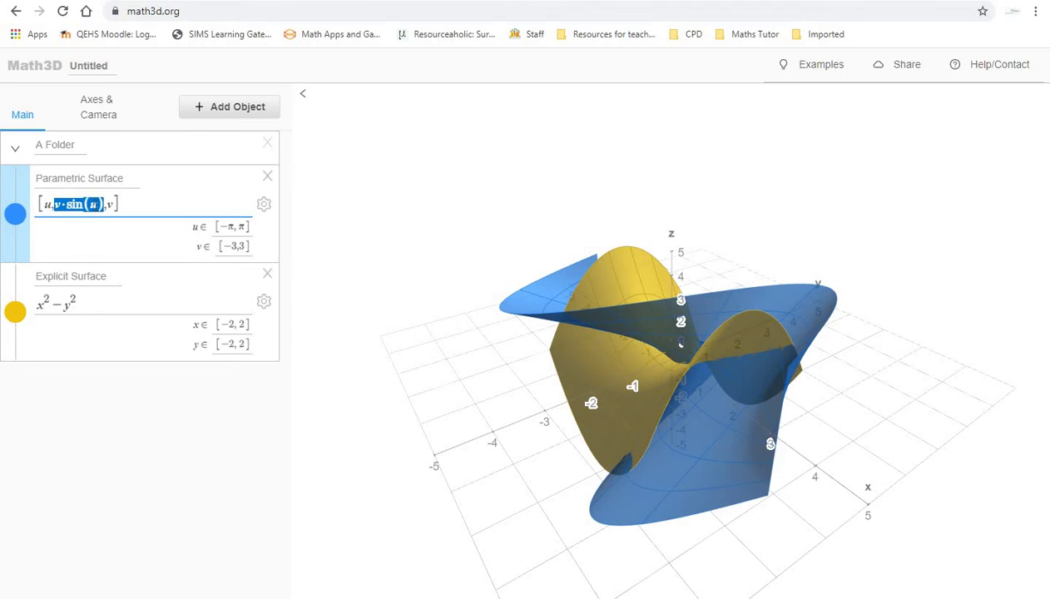
type("1")
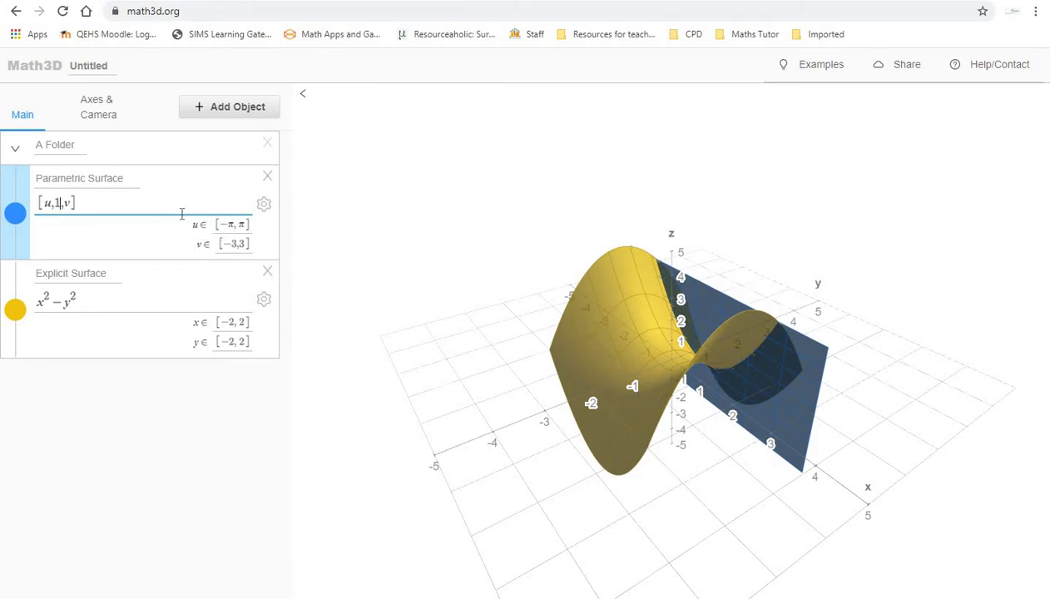
Set the blue plane's u range to [-3, 3] and inspect its section of the saddle face-on and from above
left_click(234, 225)
key("BackSpace")
key("BackSpace")
key("BackSpace")
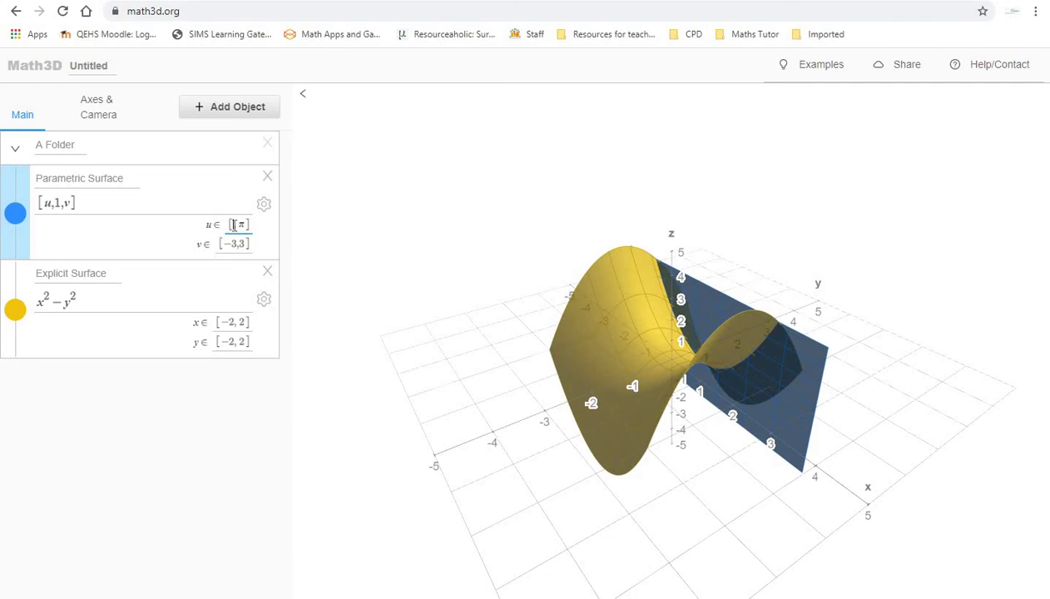
type("-3,")
double_click(243, 225)
type("3, 3")
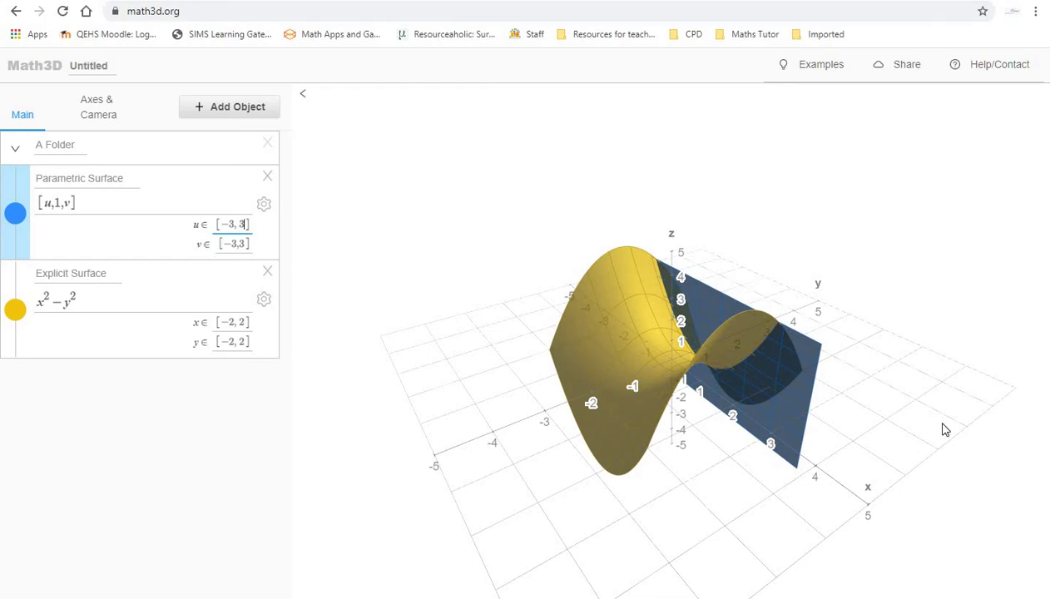
left_click_drag(944, 428, 366, 315)
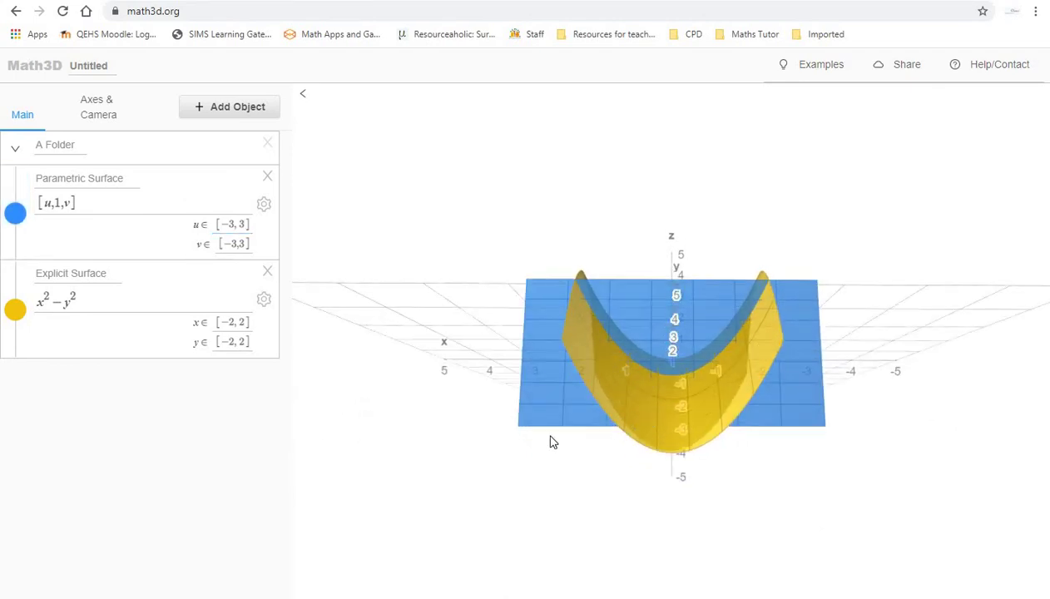
left_click_drag(551, 440, 571, 481)
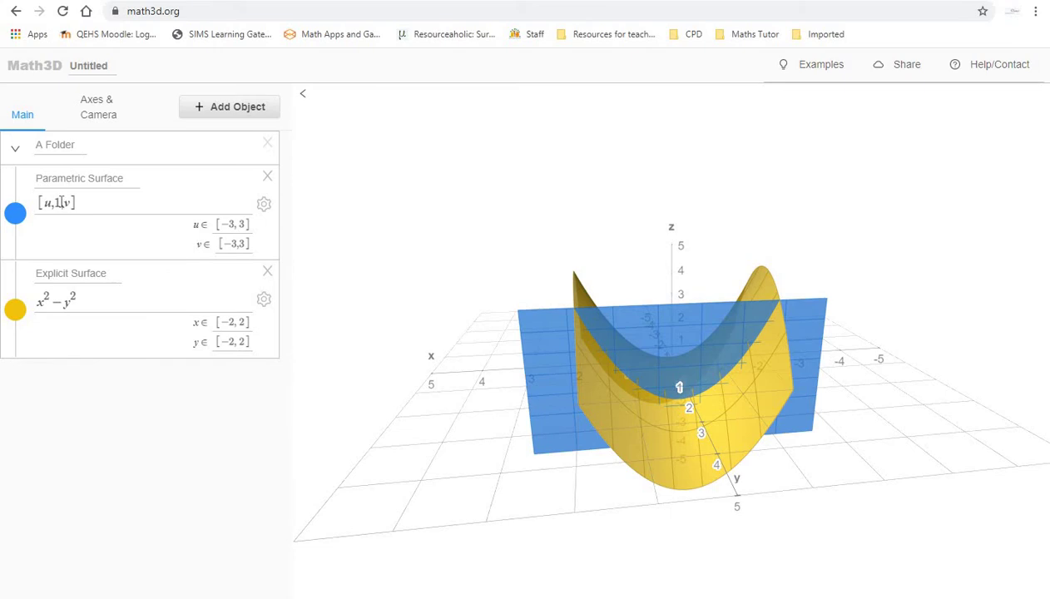
Change the parametric surface to [-0.5,u,v] for a vertical plane at x = -0.5, and inspect its section of the saddle
left_click(60, 203)
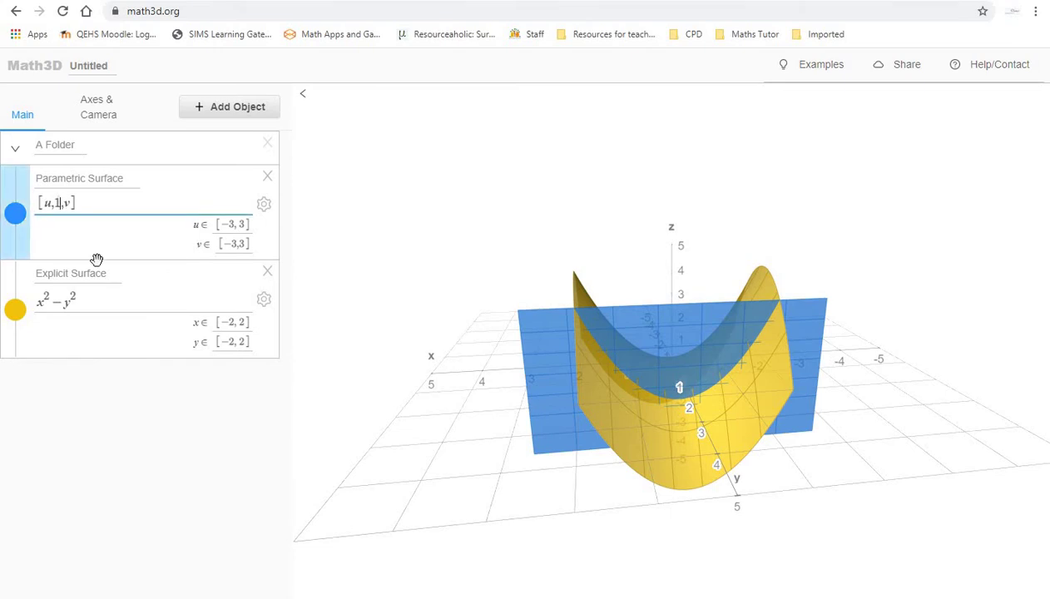
key("BackSpace")
type("u")
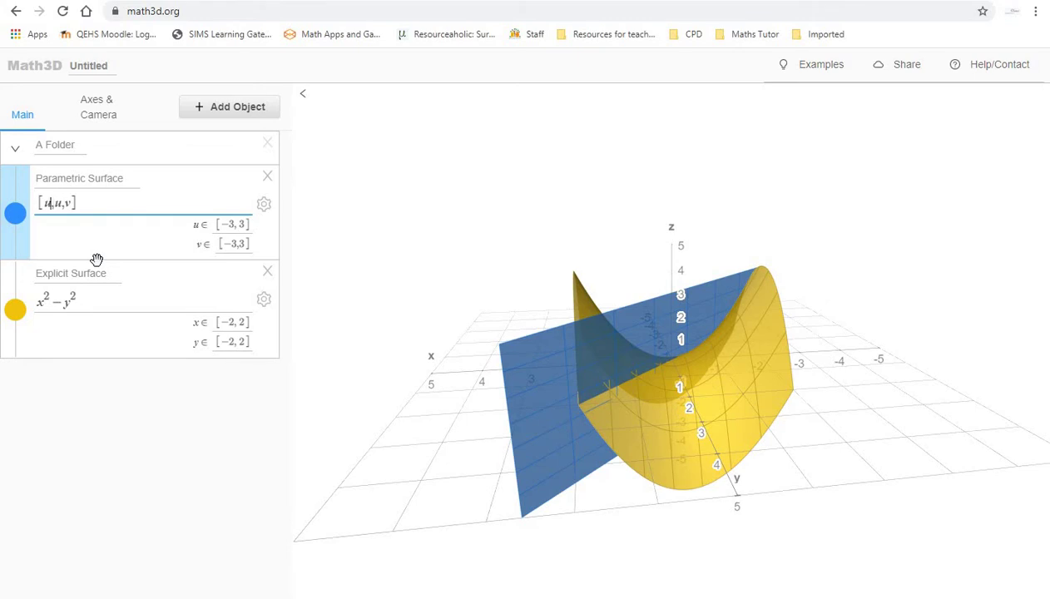
key("Left")
key("Left")
key("BackSpace")
type("-0.5")
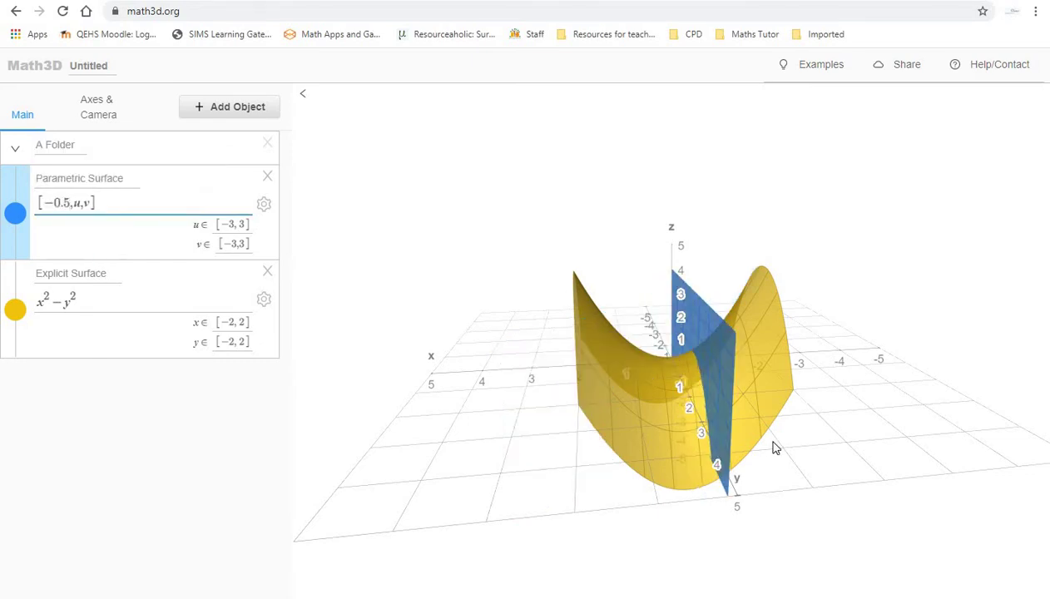
left_click_drag(848, 444, 567, 408)
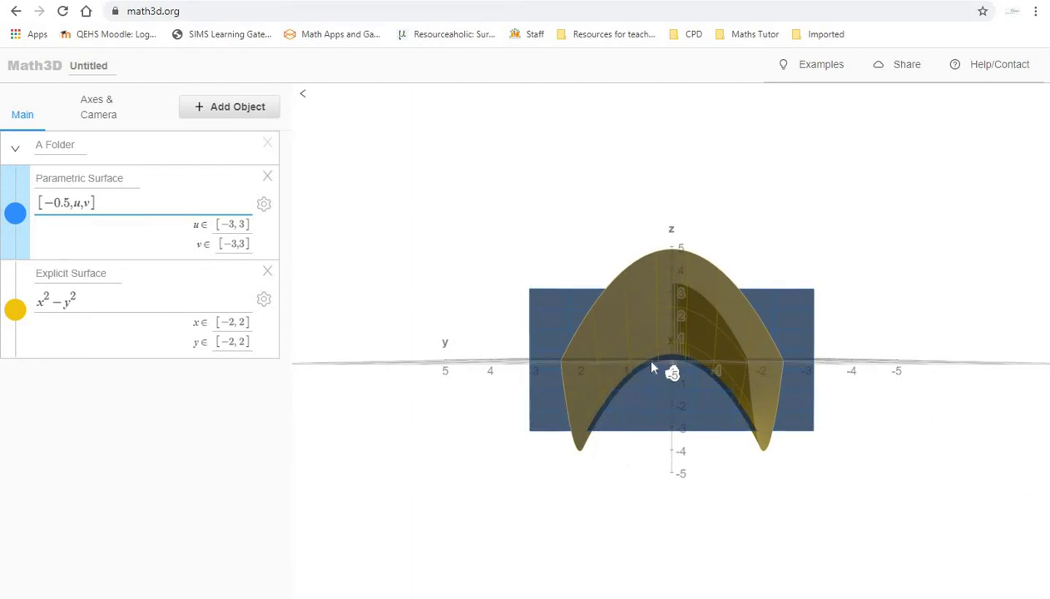
left_click_drag(351, 495, 531, 548)
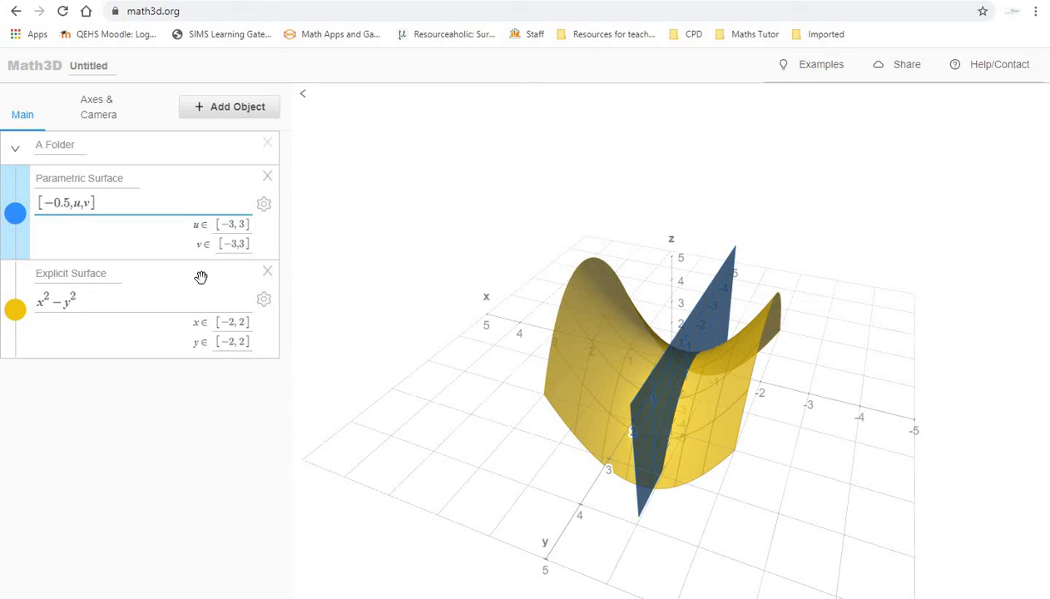
Change the parametric surface to [u,v,1] for a horizontal plane at z = 1, and inspect where it cuts the saddle
key("BackSpace")
key("BackSpace")
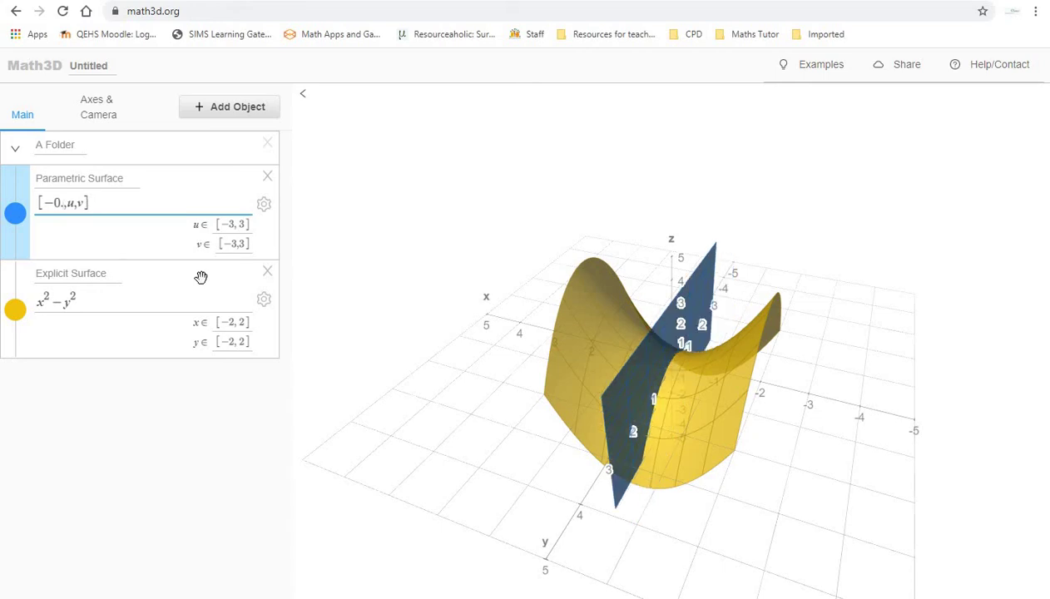
key("BackSpace")
type("u")
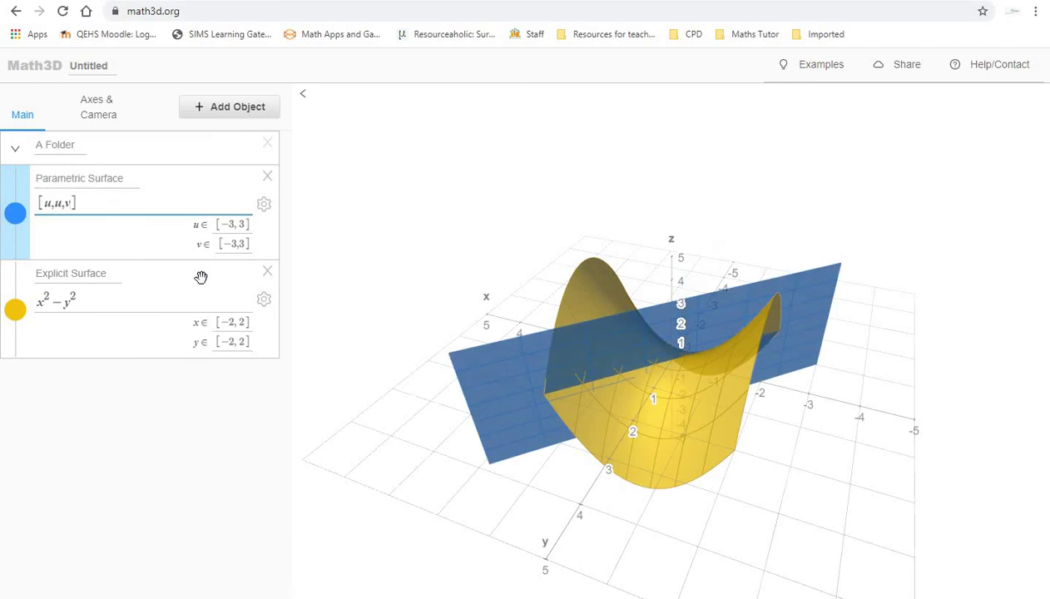
type(",v")
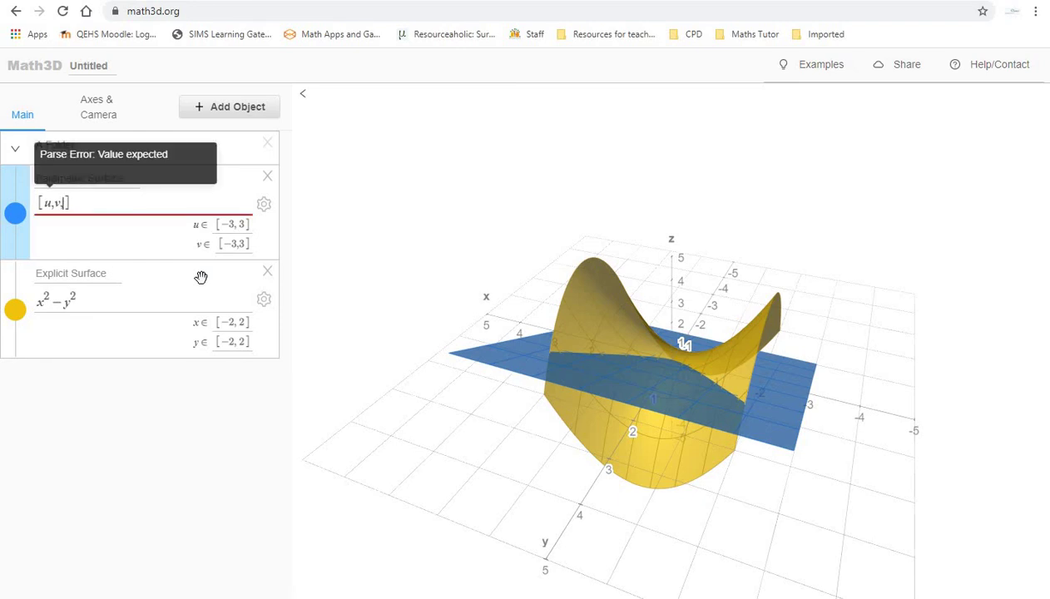
type("1")
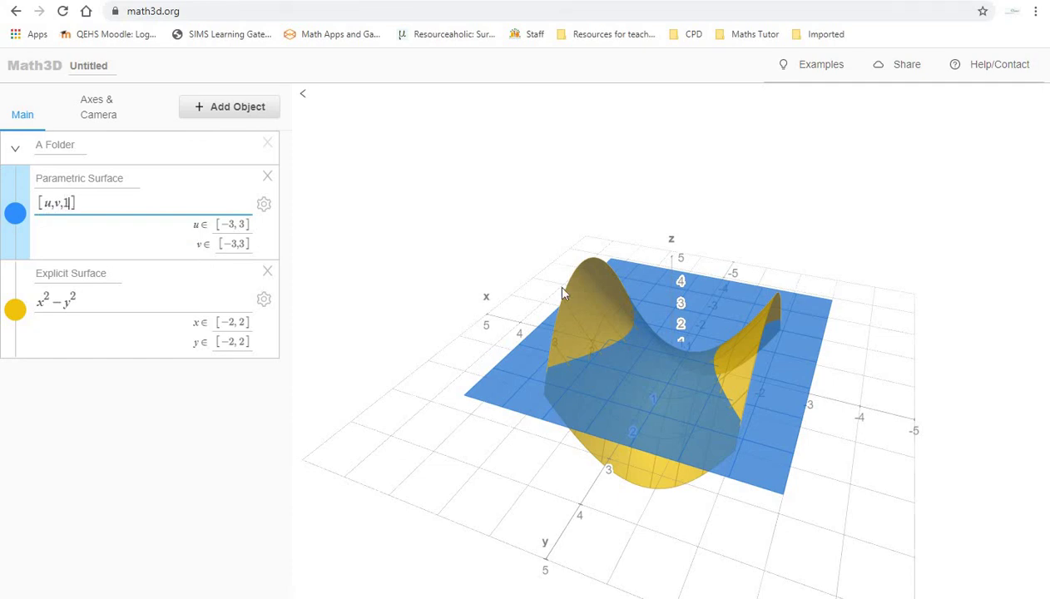
left_click_drag(612, 323, 575, 314)
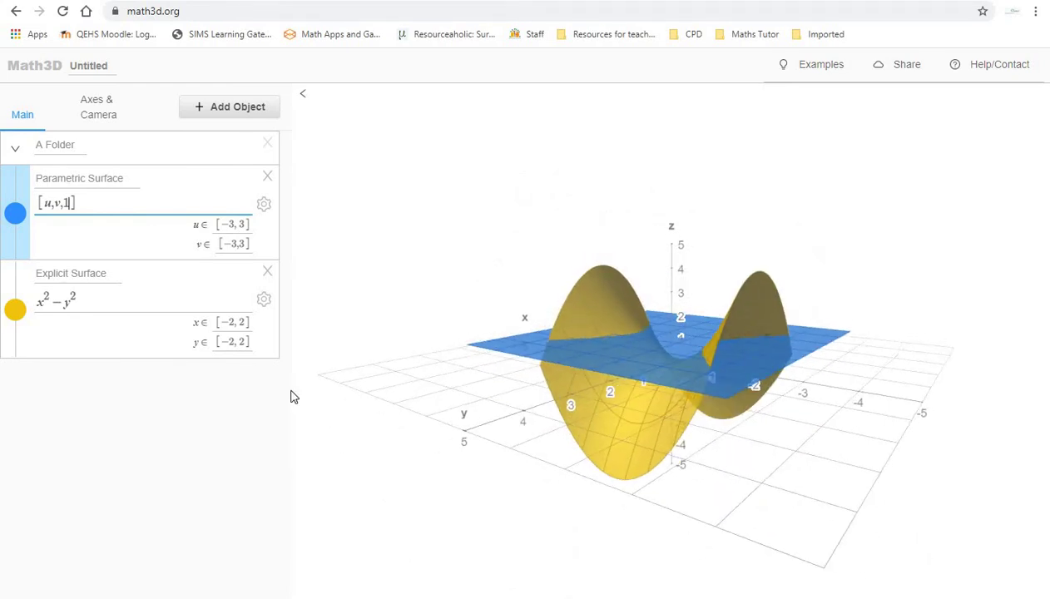
Delete the blue parametric plane and change the explicit surface's expression to x³ − y², viewing it from several sides
left_click(269, 178)
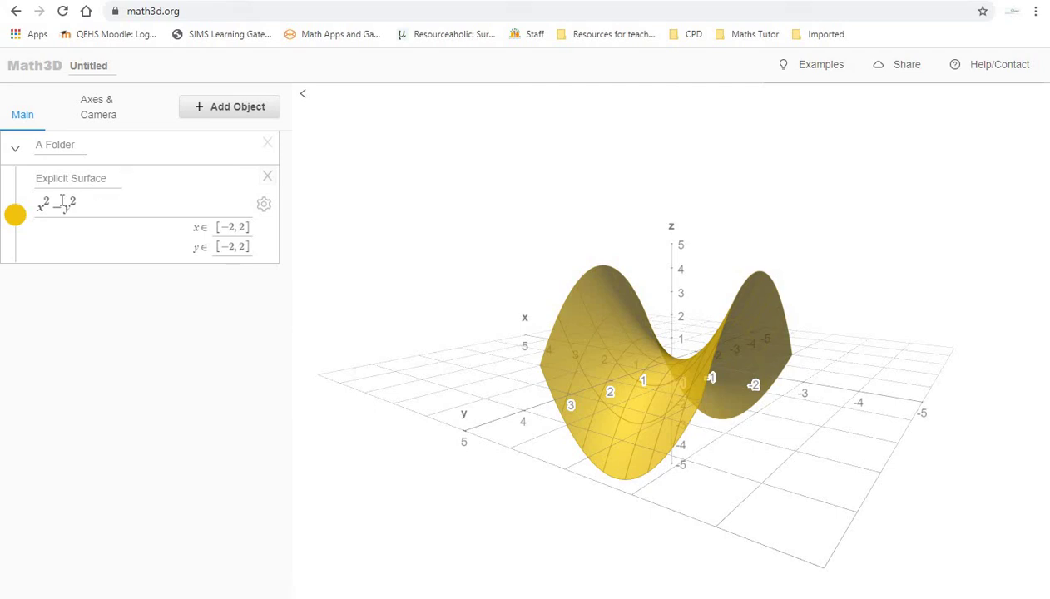
left_click(51, 202)
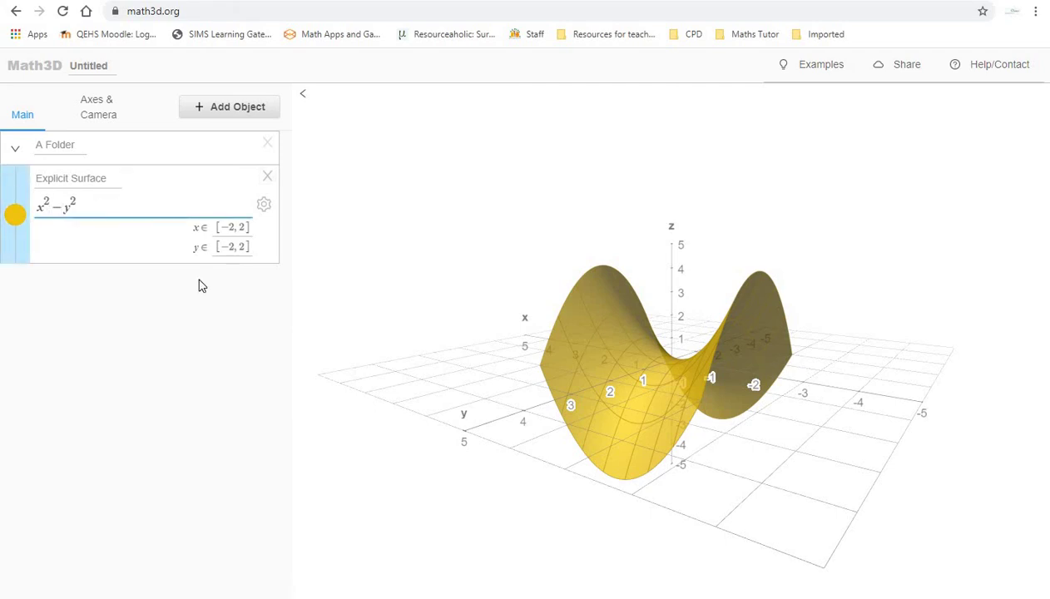
key("BackSpace")
type("3")
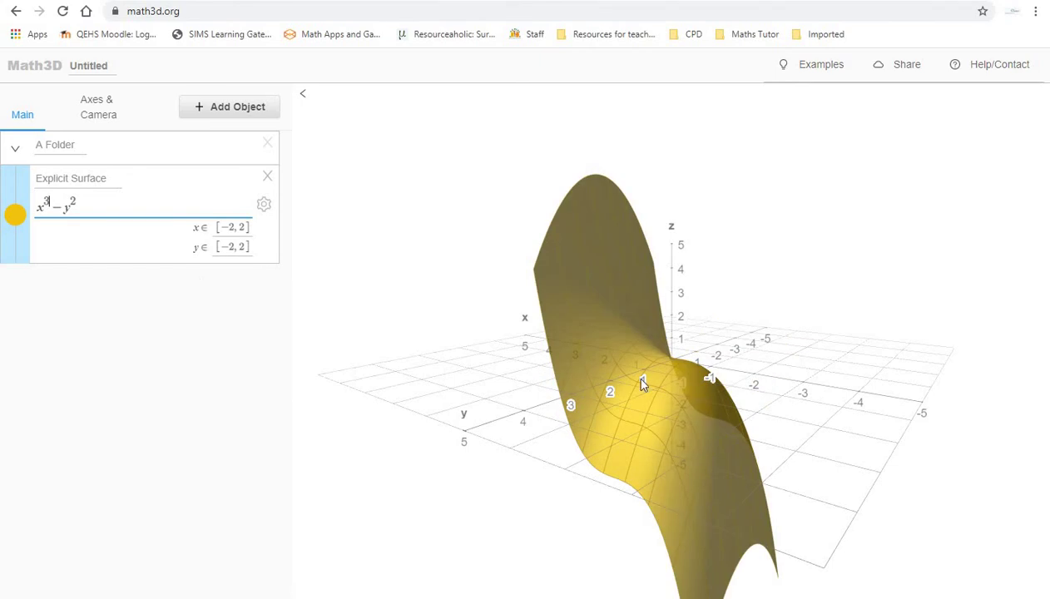
left_click_drag(862, 533, 443, 456)
left_click_drag(486, 491, 867, 518)
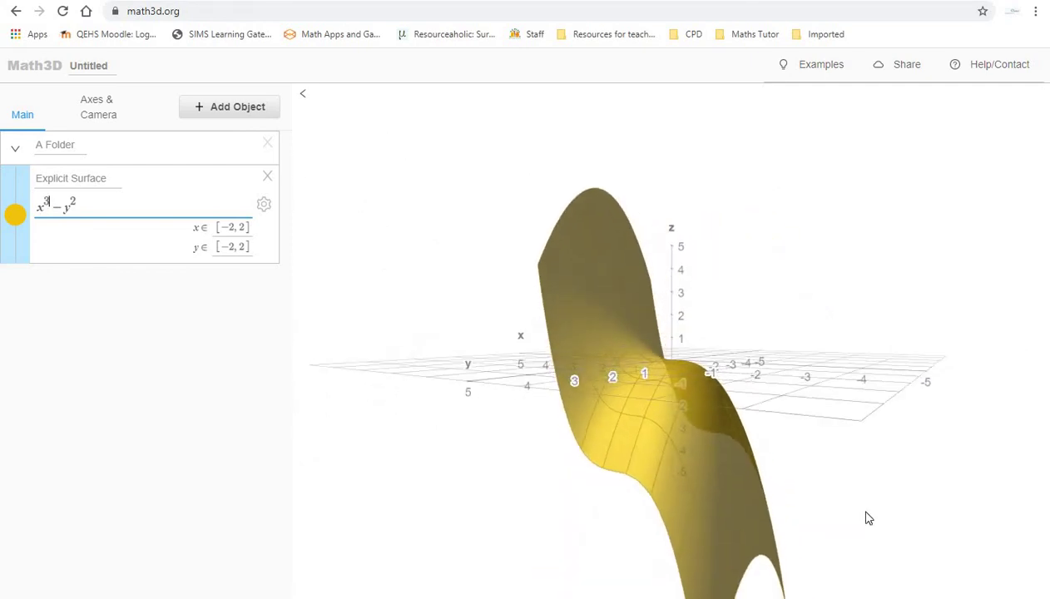
Set the z axis minimum to -10 so the axis extends further down, and return to the main object list
left_click(104, 117)
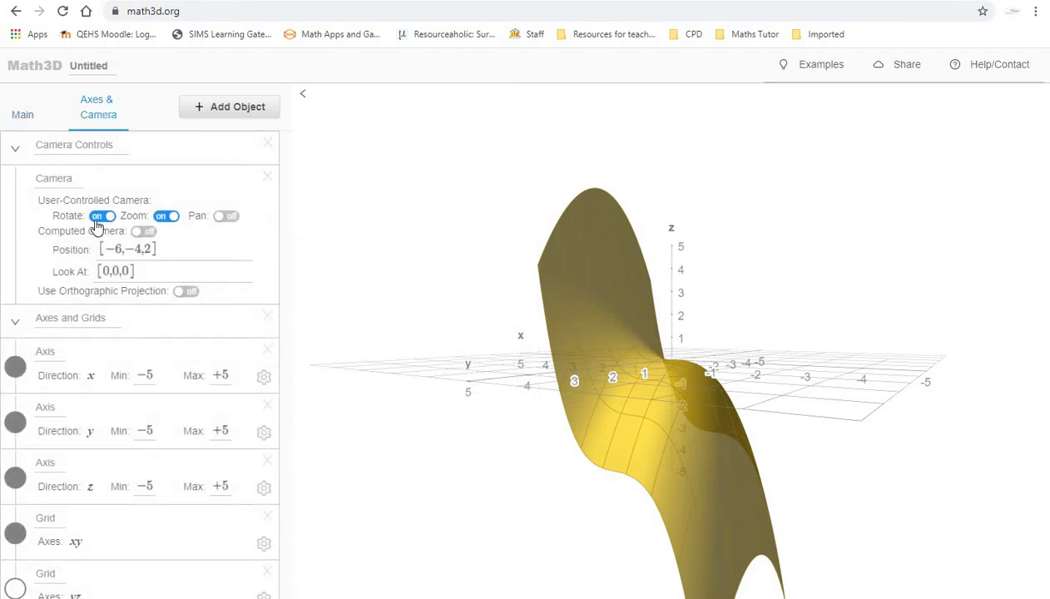
left_click(15, 155)
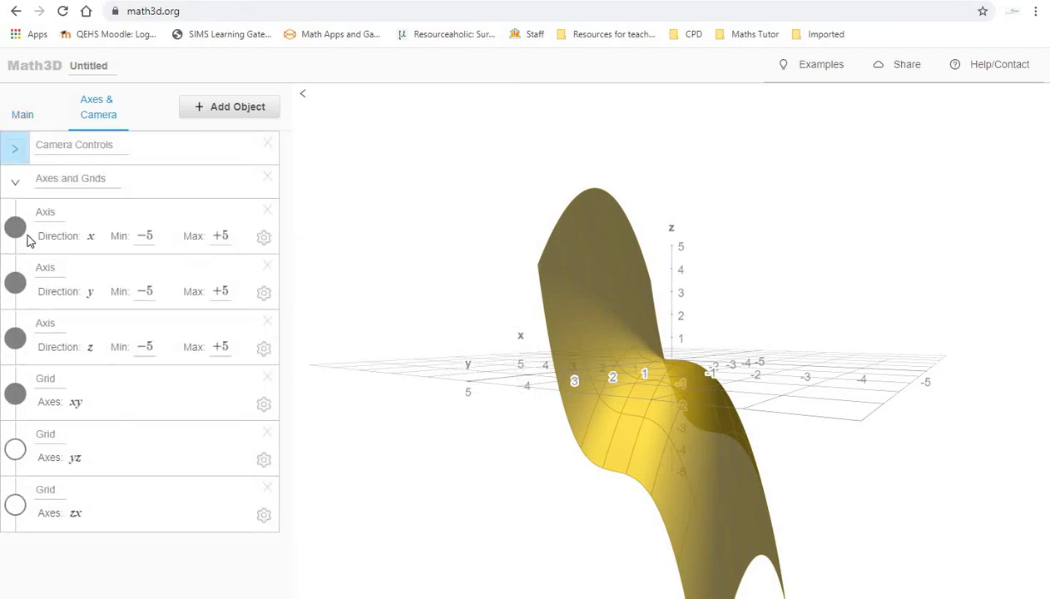
left_click(153, 345)
key("BackSpace")
type("10")
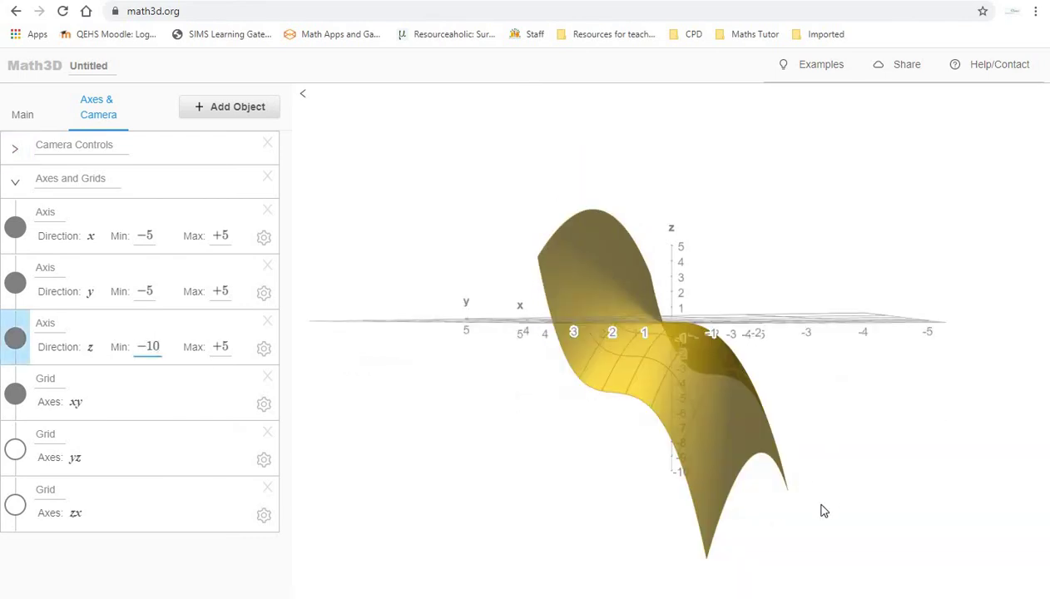
left_click_drag(614, 445, 619, 496)
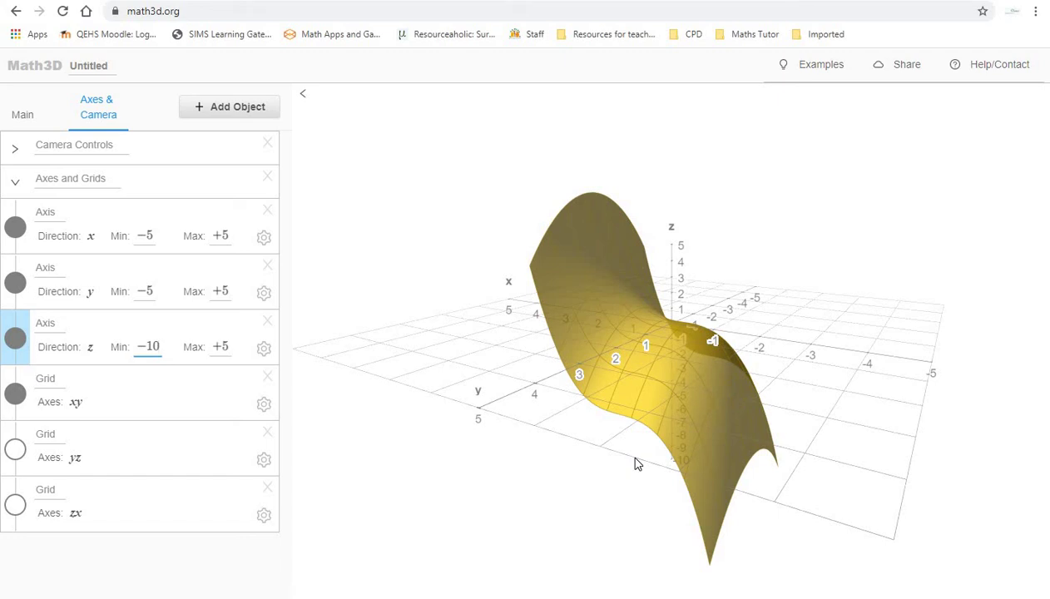
left_click(25, 116)
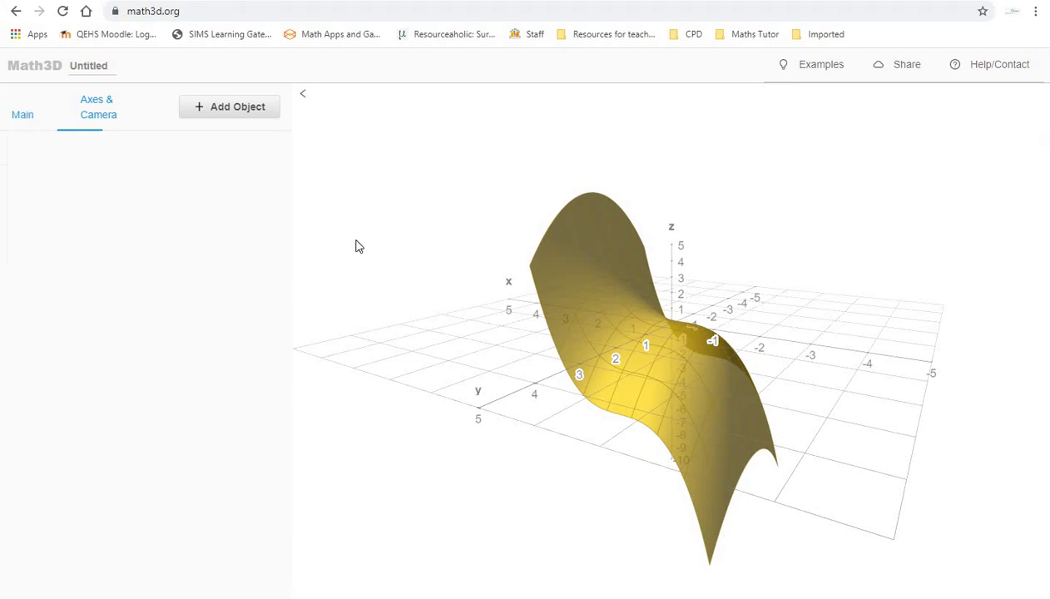